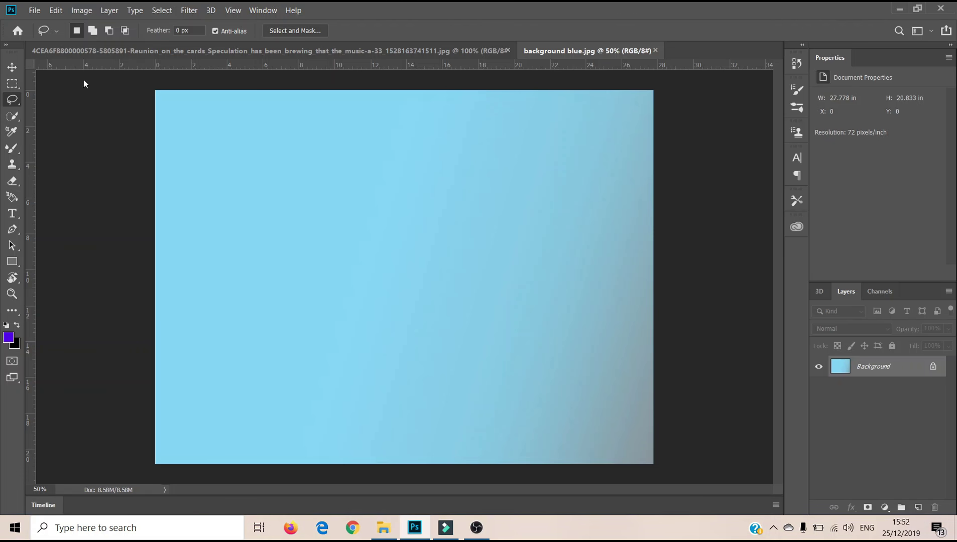
- Switch to the photo of the walking men and draw a Lasso selection around the man in the dark vest
{"action": "left_click", "coordinate": [422, 53]}
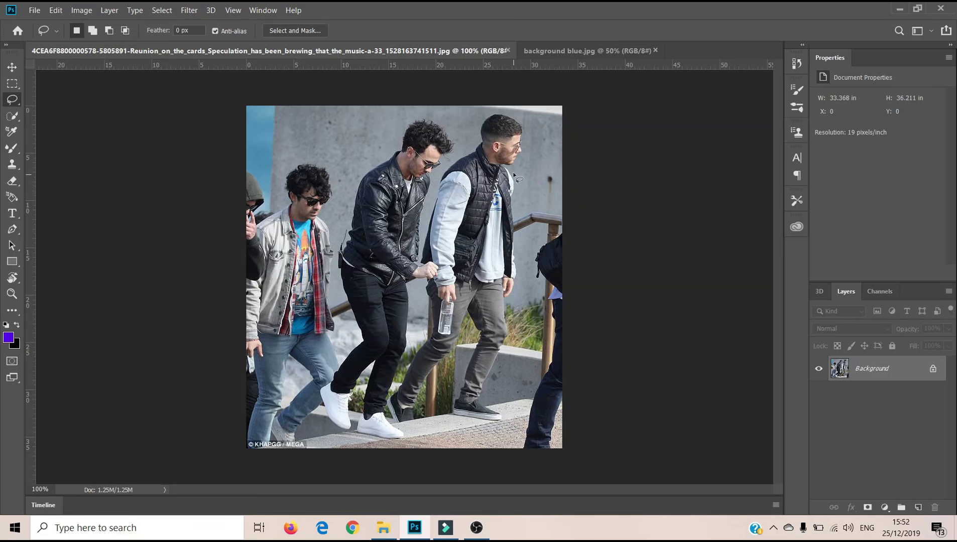
{"action": "mouse_move", "coordinate": [518, 175]}
{"action": "left_mouse_down"}
{"action": "mouse_move", "coordinate": [531, 124]}
{"action": "mouse_move", "coordinate": [520, 111]}
{"action": "mouse_move", "coordinate": [484, 115]}
{"action": "left_mouse_up"}
{"action": "mouse_move", "coordinate": [458, 153]}
{"action": "left_mouse_down"}
{"action": "mouse_move", "coordinate": [421, 258]}
{"action": "mouse_move", "coordinate": [441, 270]}
{"action": "mouse_move", "coordinate": [441, 287]}
{"action": "mouse_move", "coordinate": [431, 287]}
{"action": "mouse_move", "coordinate": [393, 406]}
{"action": "mouse_move", "coordinate": [392, 420]}
{"action": "mouse_move", "coordinate": [411, 429]}
{"action": "mouse_move", "coordinate": [468, 330]}
{"action": "mouse_move", "coordinate": [470, 347]}
{"action": "mouse_move", "coordinate": [451, 385]}
{"action": "mouse_move", "coordinate": [479, 426]}
{"action": "mouse_move", "coordinate": [498, 409]}
{"action": "mouse_move", "coordinate": [496, 359]}
{"action": "mouse_move", "coordinate": [520, 330]}
{"action": "mouse_move", "coordinate": [517, 182]}
{"action": "left_mouse_up"}
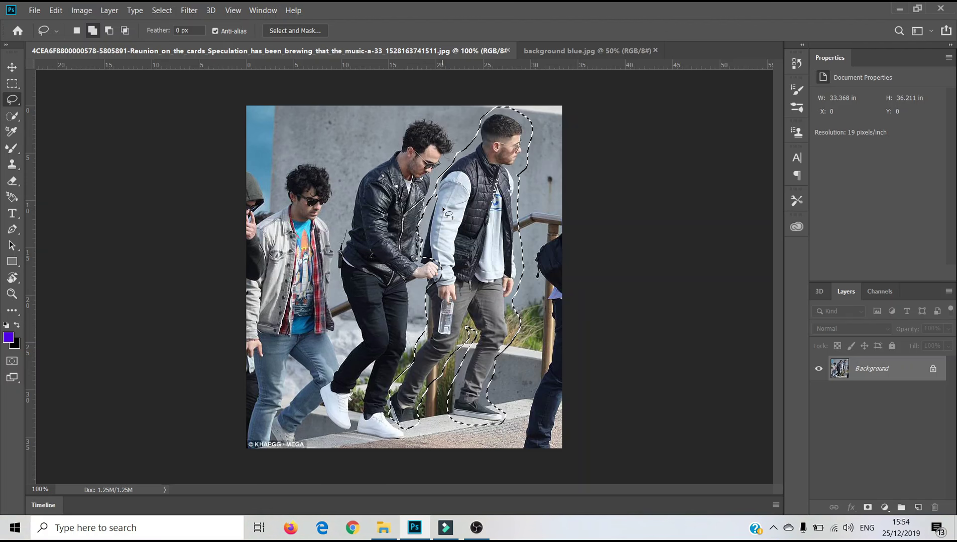
- Fill the selected man using Content-Aware contents with Color Adaptation enabled, Normal mode and 100% opacity
{"action": "left_click", "coordinate": [62, 14]}
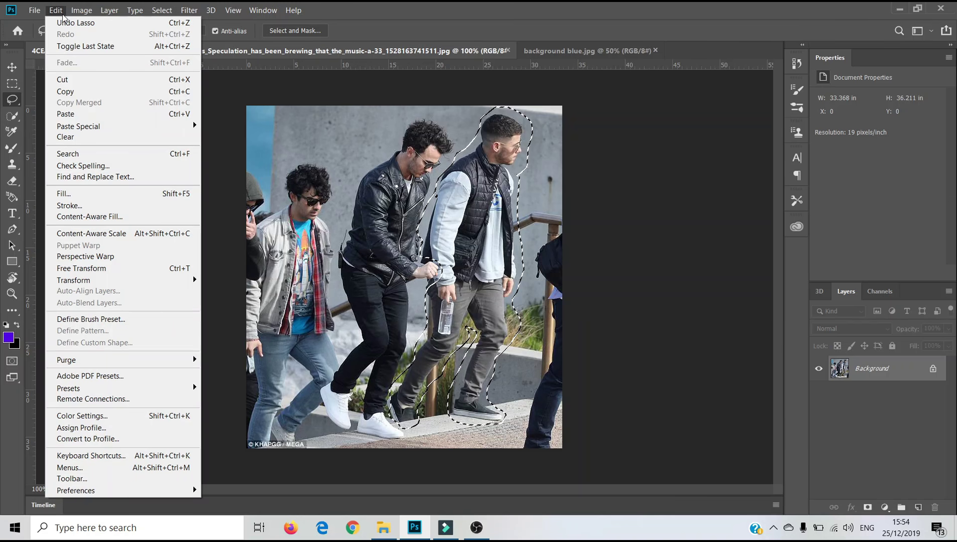
{"action": "left_click", "coordinate": [115, 194]}
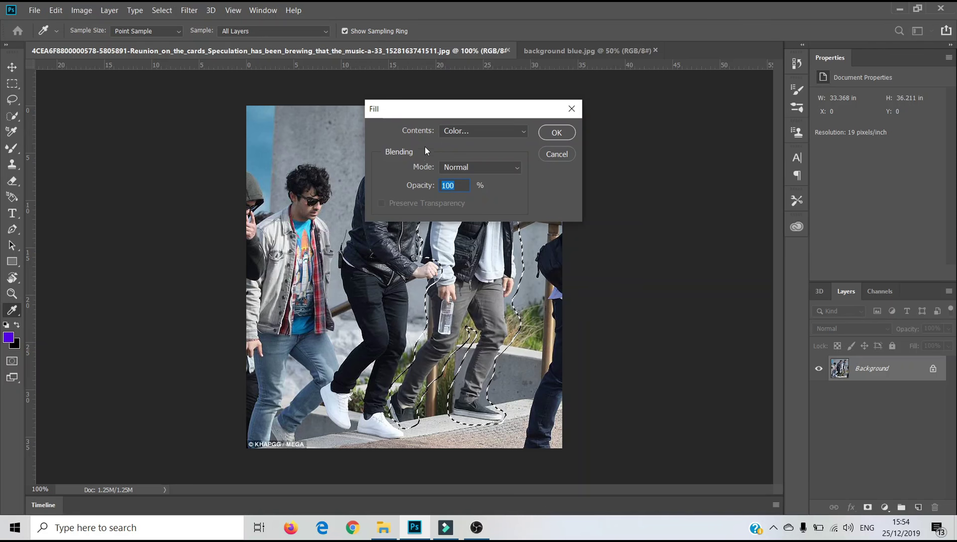
{"action": "left_click", "coordinate": [490, 132]}
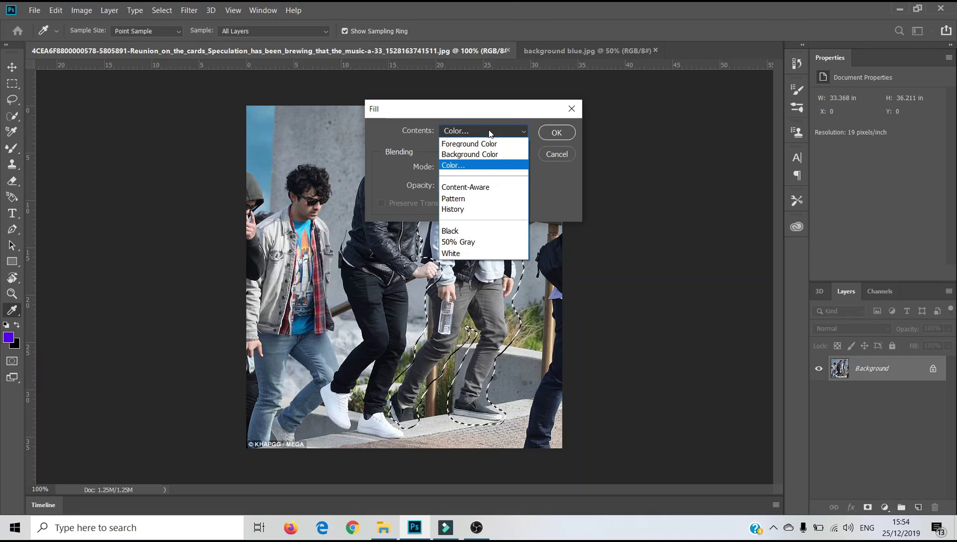
{"action": "left_click", "coordinate": [481, 189]}
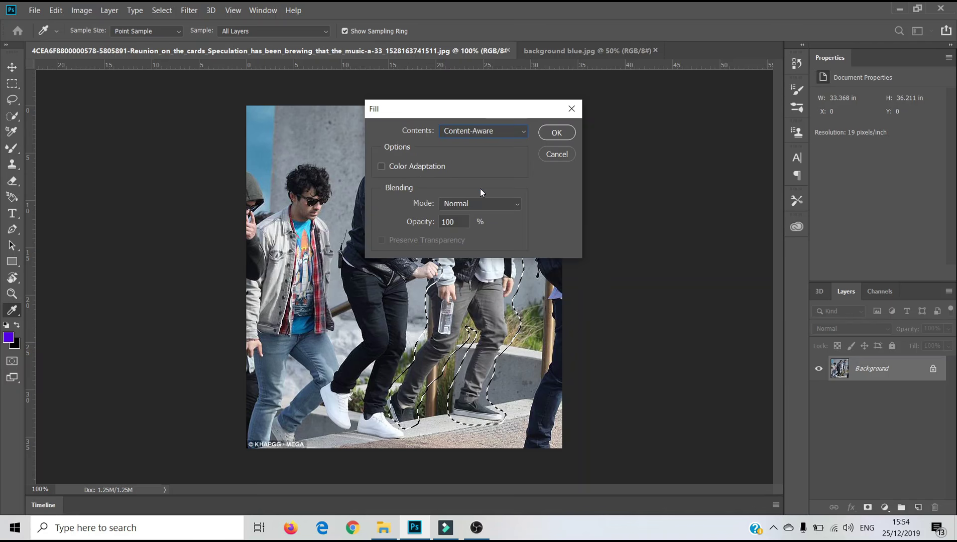
{"action": "left_click", "coordinate": [416, 167]}
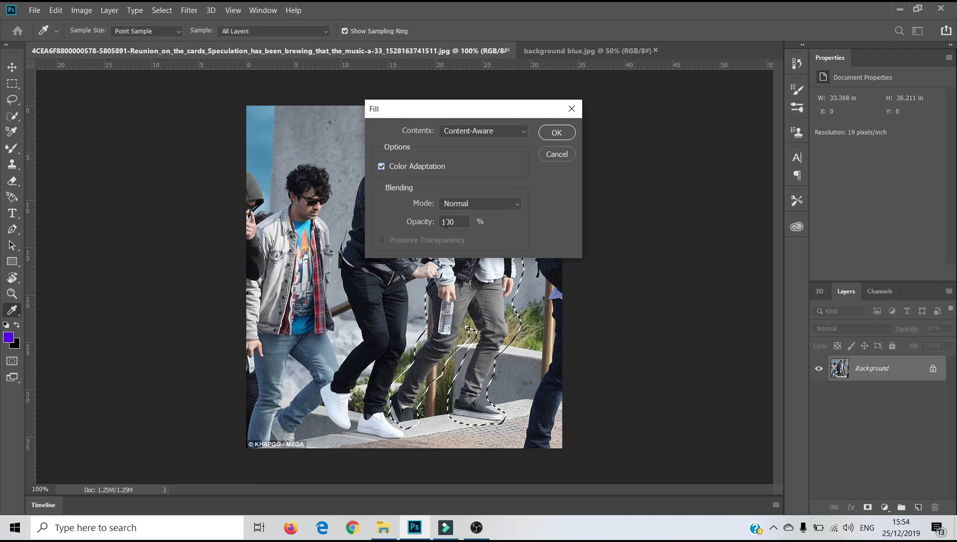
{"action": "left_click", "coordinate": [517, 204]}
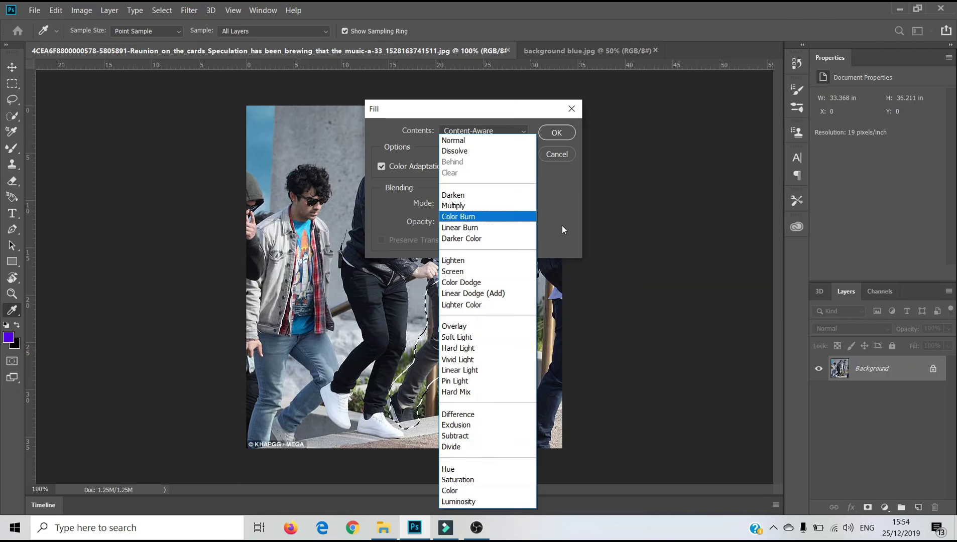
{"action": "left_click", "coordinate": [554, 246]}
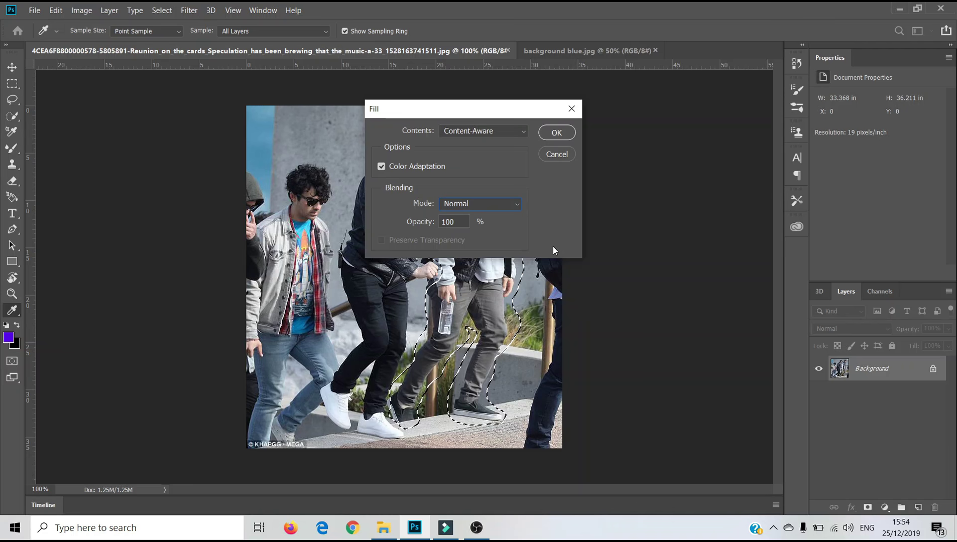
{"action": "left_click", "coordinate": [472, 132]}
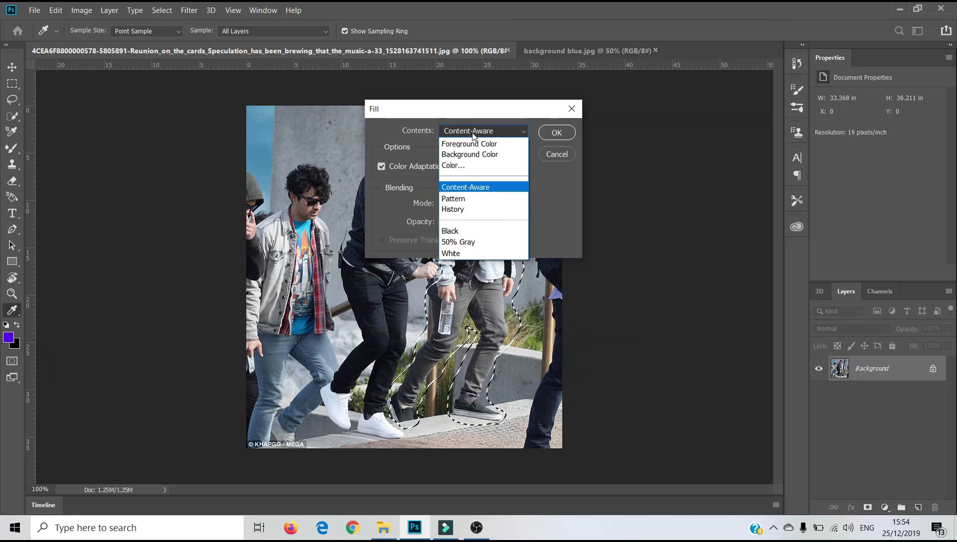
{"action": "left_click", "coordinate": [489, 187]}
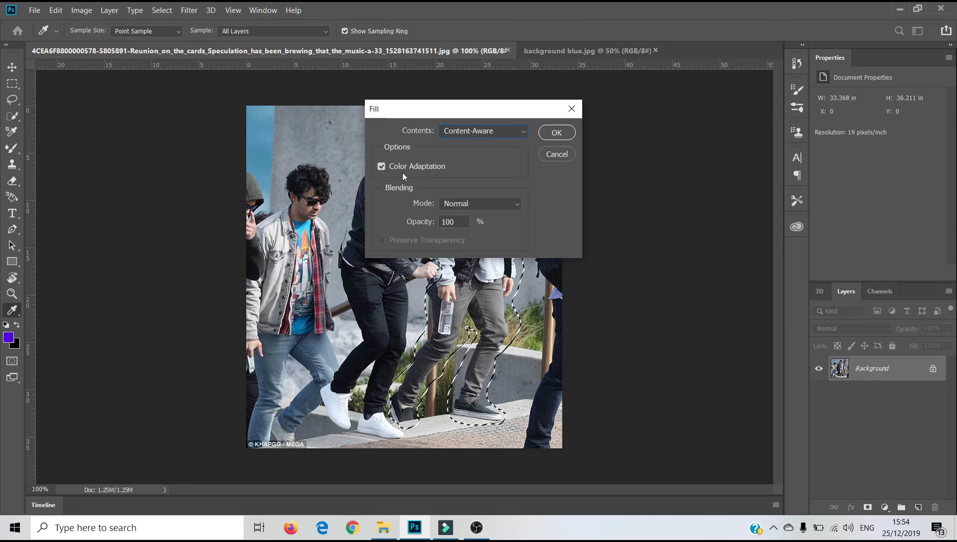
{"action": "left_click", "coordinate": [557, 133]}
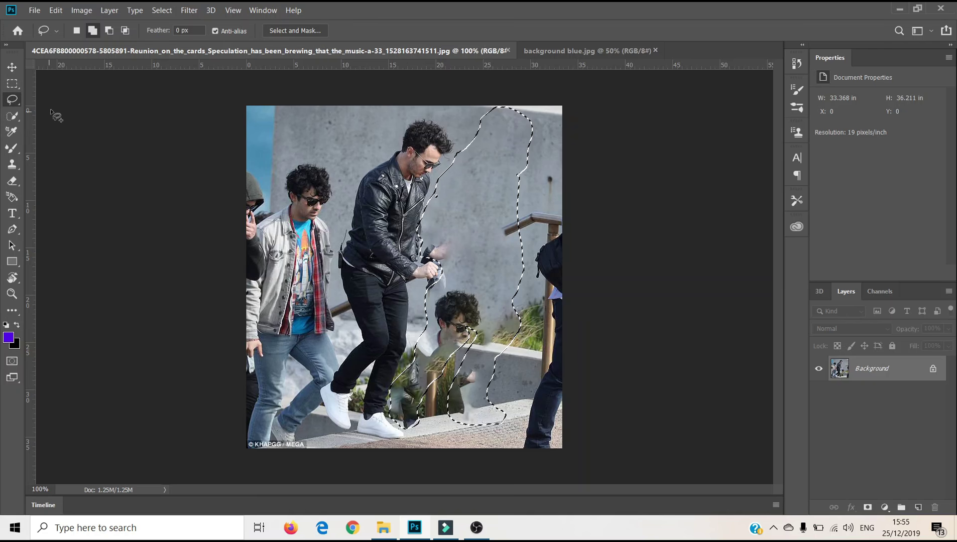
- Open the Castlegar-Martial-Arts image from the Pictures folder
{"action": "key", "text": "v"}
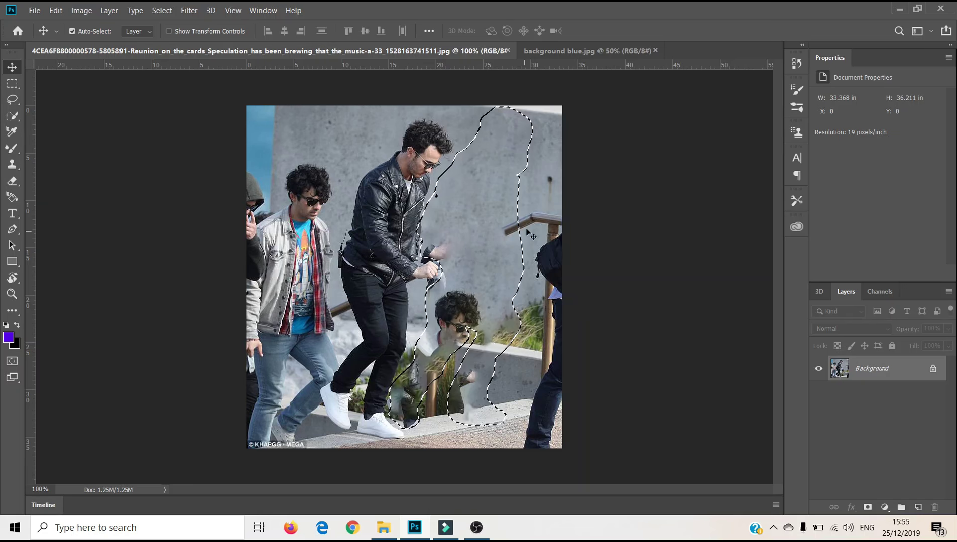
{"action": "key", "text": "ctrl"}
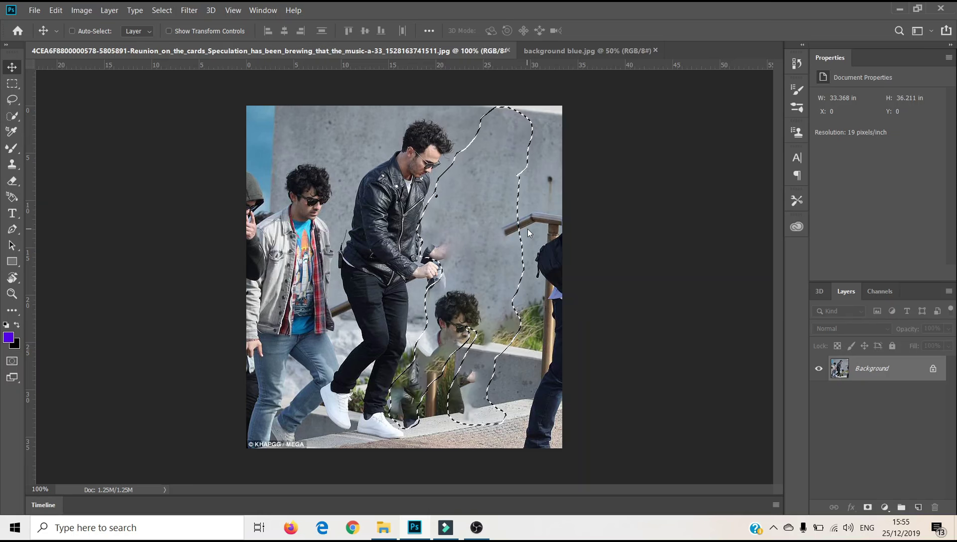
{"action": "key", "text": "ctrl+o"}
{"action": "left_click", "coordinate": [214, 175]}
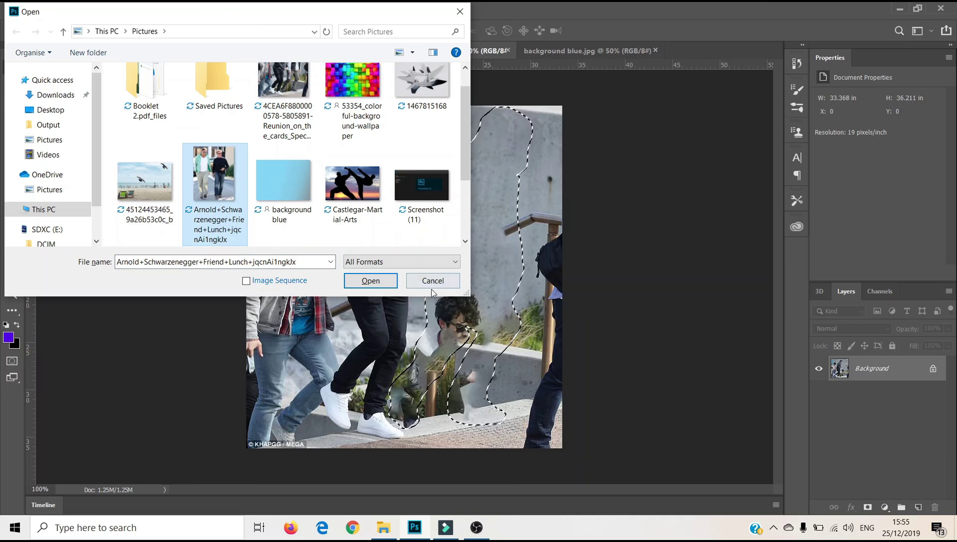
{"action": "left_click", "coordinate": [353, 200]}
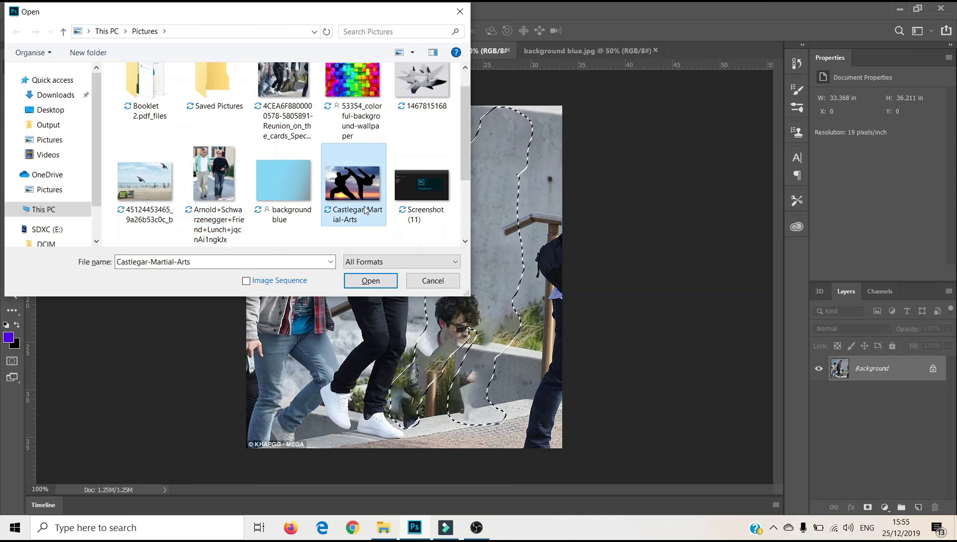
{"action": "left_click", "coordinate": [389, 286]}
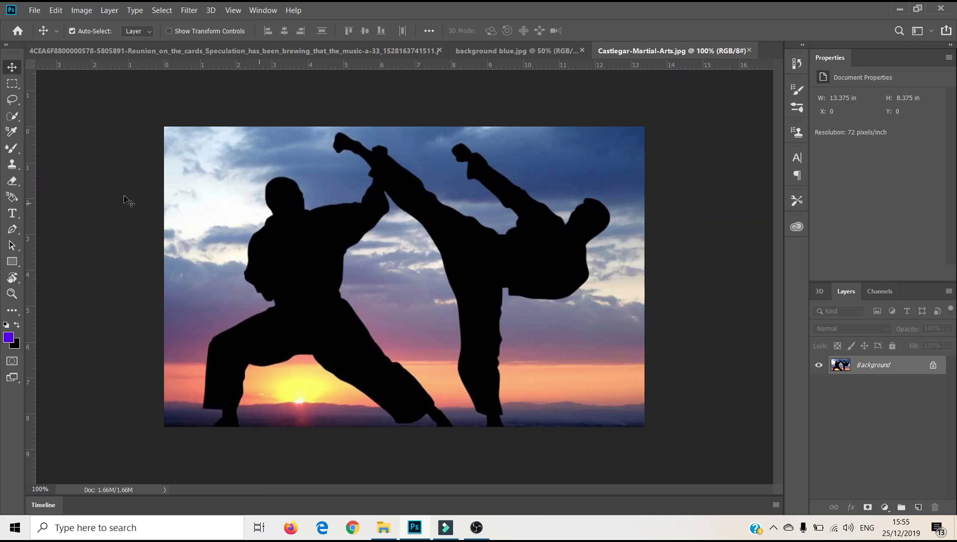
- Lasso the high-kicking silhouette and remove it with a Content-Aware fill, using Color Adaptation, Normal mode and 100% opacity
{"action": "left_click", "coordinate": [11, 100]}
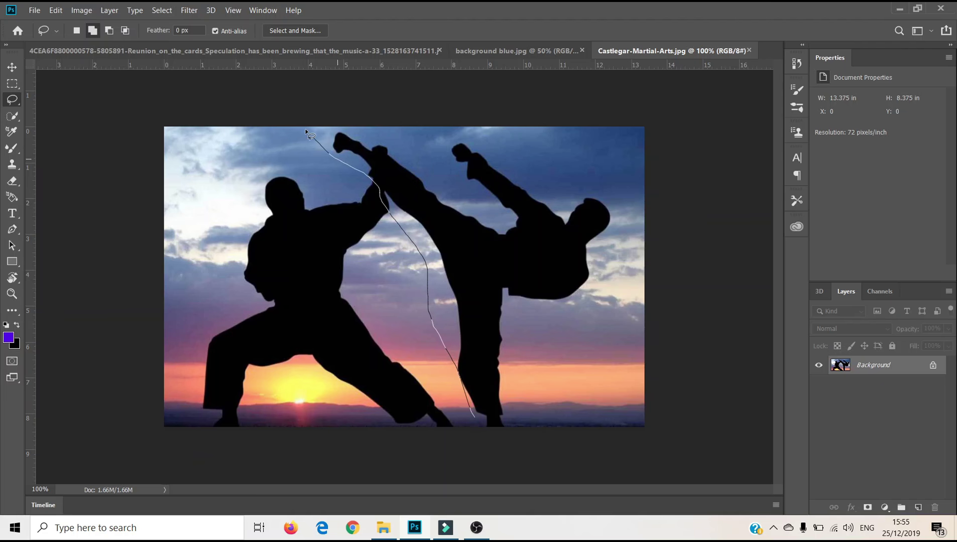
{"action": "mouse_move", "coordinate": [354, 121]}
{"action": "left_mouse_down"}
{"action": "mouse_move", "coordinate": [645, 155]}
{"action": "mouse_move", "coordinate": [636, 284]}
{"action": "mouse_move", "coordinate": [606, 380]}
{"action": "mouse_move", "coordinate": [528, 431]}
{"action": "mouse_move", "coordinate": [490, 438]}
{"action": "left_mouse_up"}
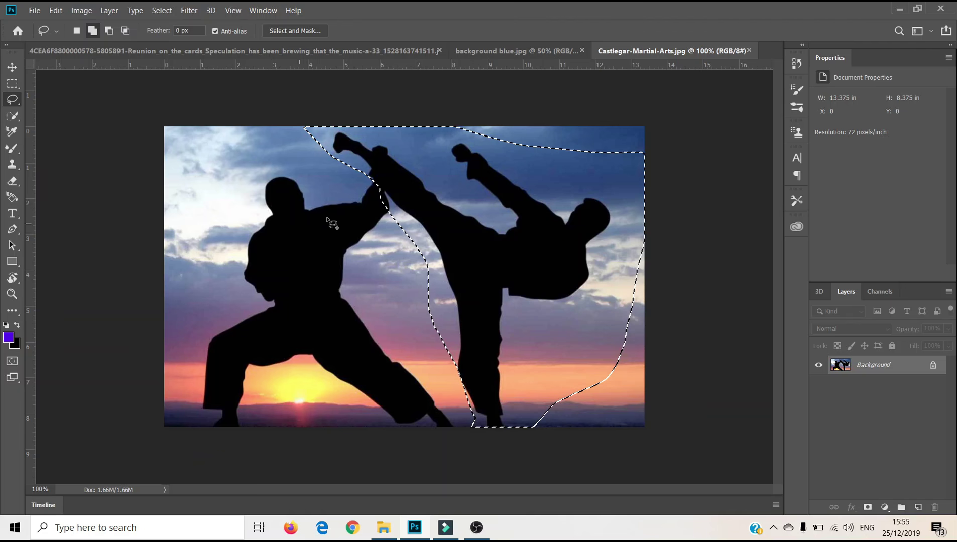
{"action": "left_click", "coordinate": [56, 10]}
{"action": "left_click", "coordinate": [72, 194]}
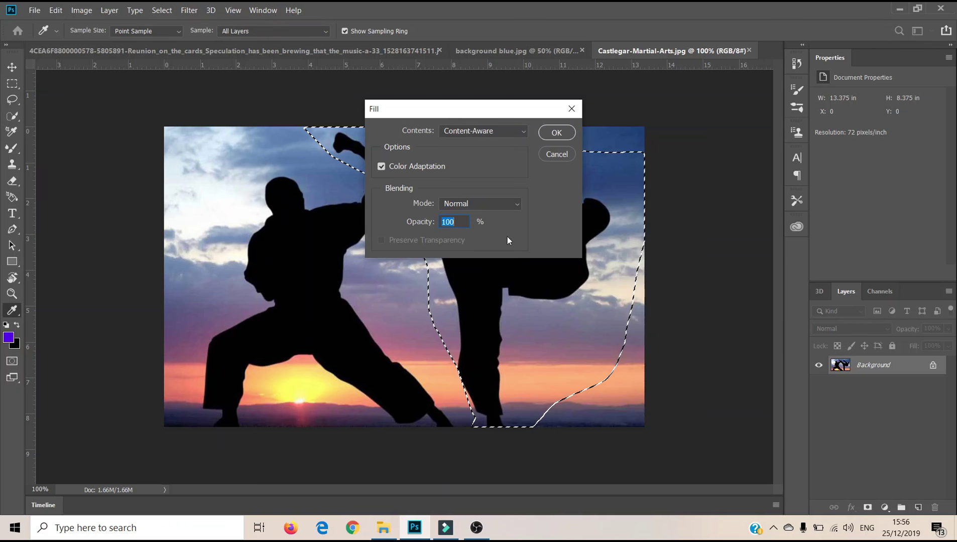
{"action": "left_click", "coordinate": [491, 133]}
{"action": "left_click", "coordinate": [476, 186]}
{"action": "left_click", "coordinate": [558, 133]}
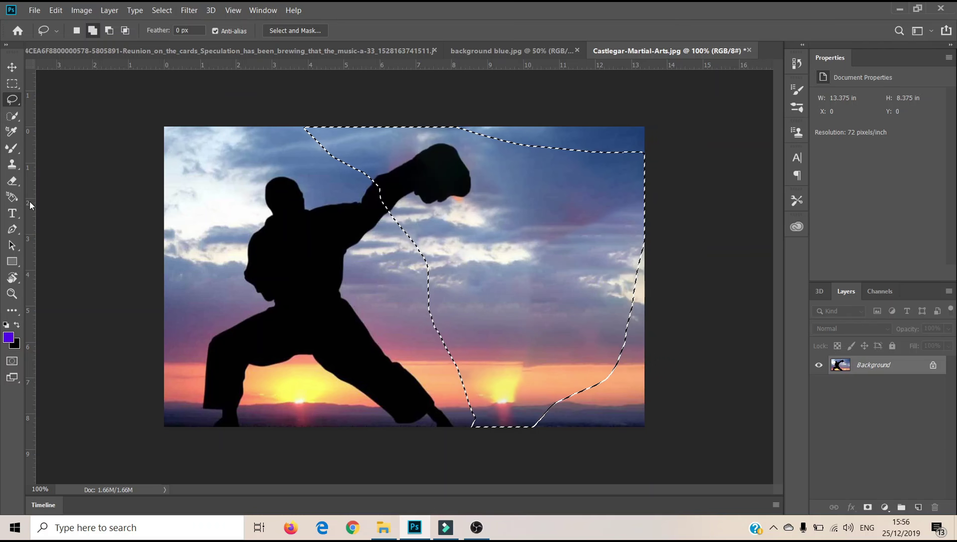
- Use the Clone Stamp tool to paint sampled sky over the oversized arm and fist left by the fill
{"action": "left_click", "coordinate": [13, 165]}
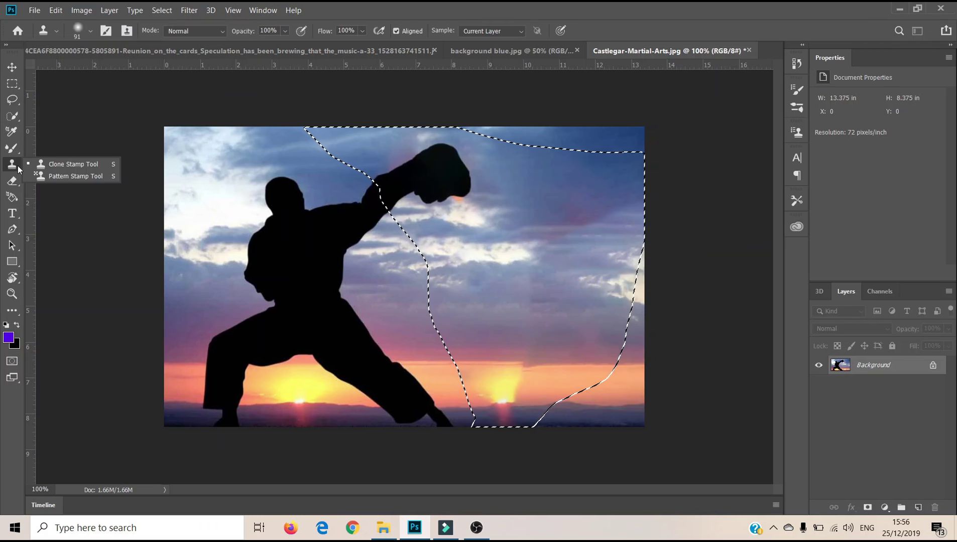
{"action": "left_click", "coordinate": [52, 165]}
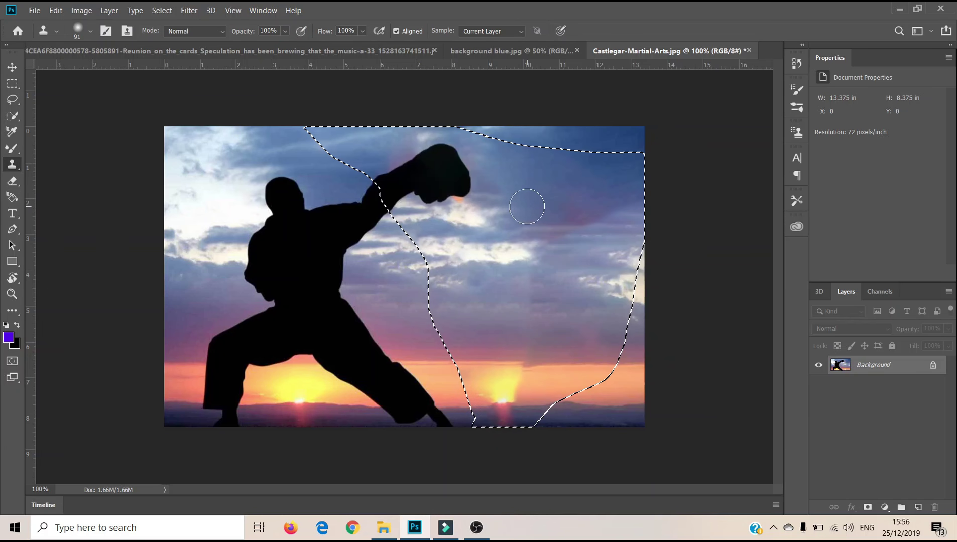
{"action": "left_click", "coordinate": [541, 198]}
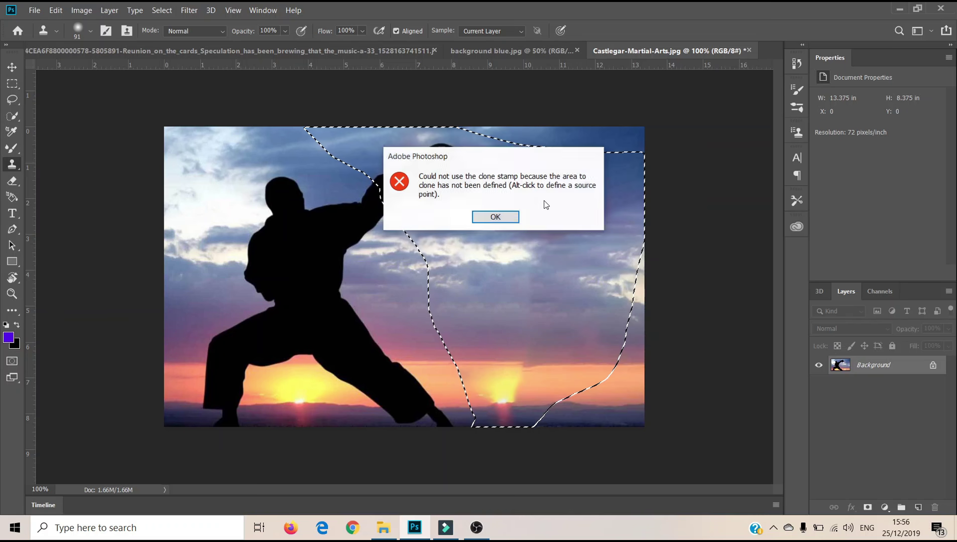
{"action": "left_click", "coordinate": [497, 217]}
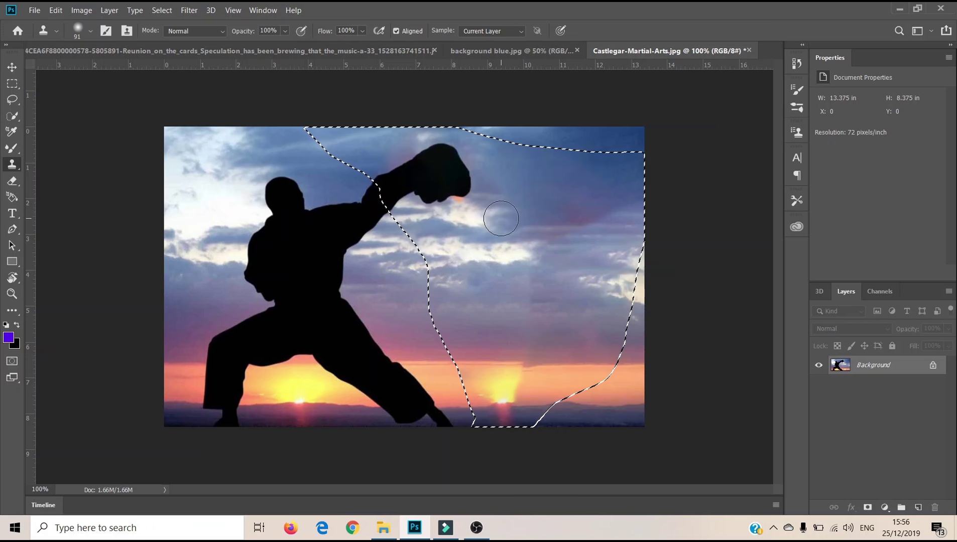
{"action": "left_click", "coordinate": [509, 212], "text": "alt"}
{"action": "mouse_move", "coordinate": [472, 211]}
{"action": "left_mouse_down"}
{"action": "mouse_move", "coordinate": [401, 150]}
{"action": "mouse_move", "coordinate": [411, 186]}
{"action": "mouse_move", "coordinate": [452, 207]}
{"action": "mouse_move", "coordinate": [459, 183]}
{"action": "mouse_move", "coordinate": [396, 162]}
{"action": "mouse_move", "coordinate": [405, 166]}
{"action": "mouse_move", "coordinate": [347, 121]}
{"action": "mouse_move", "coordinate": [479, 134]}
{"action": "mouse_move", "coordinate": [488, 167]}
{"action": "mouse_move", "coordinate": [440, 152]}
{"action": "mouse_move", "coordinate": [473, 165]}
{"action": "mouse_move", "coordinate": [412, 163]}
{"action": "mouse_move", "coordinate": [421, 197]}
{"action": "mouse_move", "coordinate": [407, 204]}
{"action": "mouse_move", "coordinate": [316, 117]}
{"action": "left_mouse_up"}
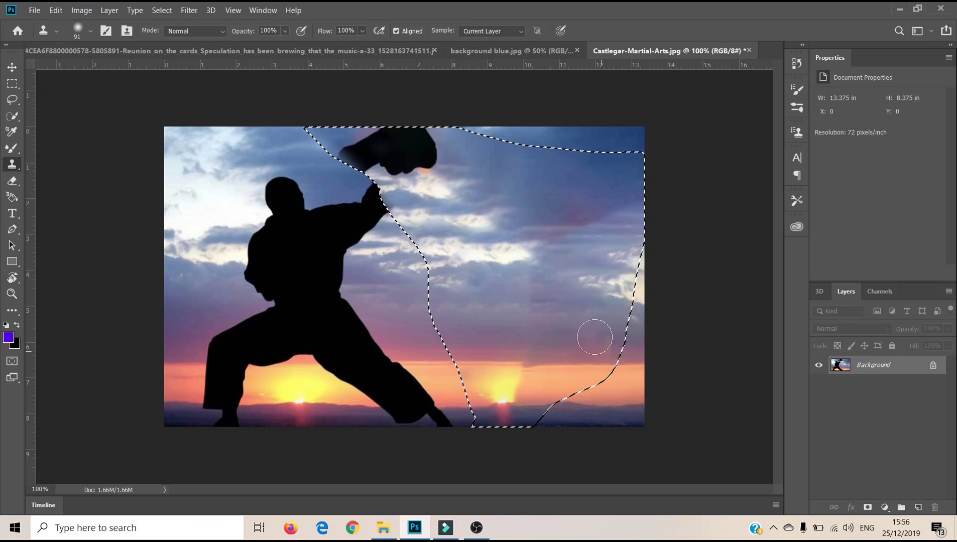
- Try to cover the leftover fist with sky cloned from the lower part of the selection, and undo the stroke
{"action": "left_click", "coordinate": [616, 286], "text": "alt"}
{"action": "mouse_move", "coordinate": [433, 181]}
{"action": "left_mouse_down"}
{"action": "mouse_move", "coordinate": [396, 136]}
{"action": "mouse_move", "coordinate": [446, 162]}
{"action": "mouse_move", "coordinate": [371, 159]}
{"action": "mouse_move", "coordinate": [354, 145]}
{"action": "mouse_move", "coordinate": [470, 132]}
{"action": "mouse_move", "coordinate": [314, 126]}
{"action": "mouse_move", "coordinate": [461, 148]}
{"action": "mouse_move", "coordinate": [472, 135]}
{"action": "mouse_move", "coordinate": [466, 186]}
{"action": "mouse_move", "coordinate": [410, 184]}
{"action": "mouse_move", "coordinate": [319, 148]}
{"action": "mouse_move", "coordinate": [321, 134]}
{"action": "mouse_move", "coordinate": [377, 174]}
{"action": "mouse_move", "coordinate": [487, 195]}
{"action": "mouse_move", "coordinate": [469, 128]}
{"action": "mouse_move", "coordinate": [484, 311]}
{"action": "mouse_move", "coordinate": [447, 193]}
{"action": "mouse_move", "coordinate": [439, 221]}
{"action": "mouse_move", "coordinate": [463, 320]}
{"action": "mouse_move", "coordinate": [402, 269]}
{"action": "mouse_move", "coordinate": [351, 130]}
{"action": "mouse_move", "coordinate": [301, 111]}
{"action": "left_mouse_up"}
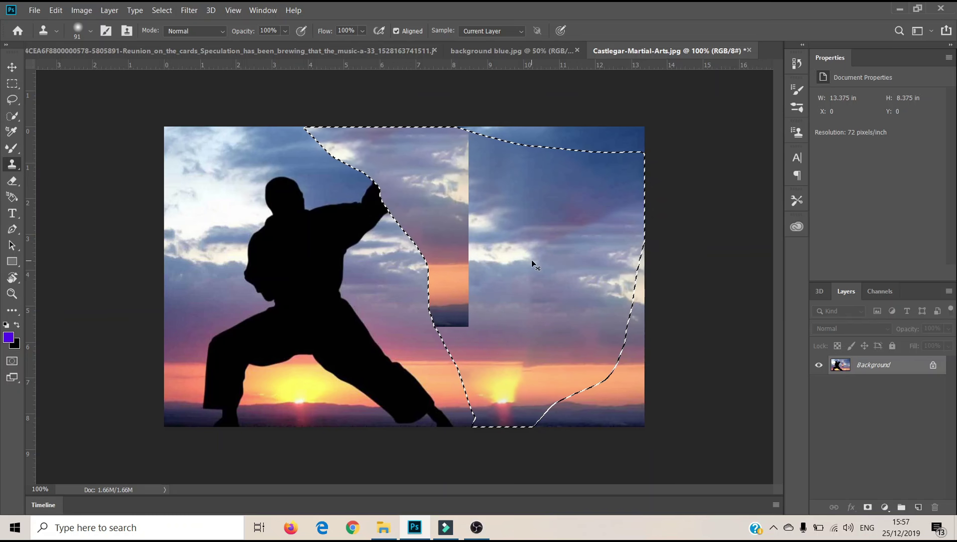
{"action": "key", "text": "ctrl+z"}
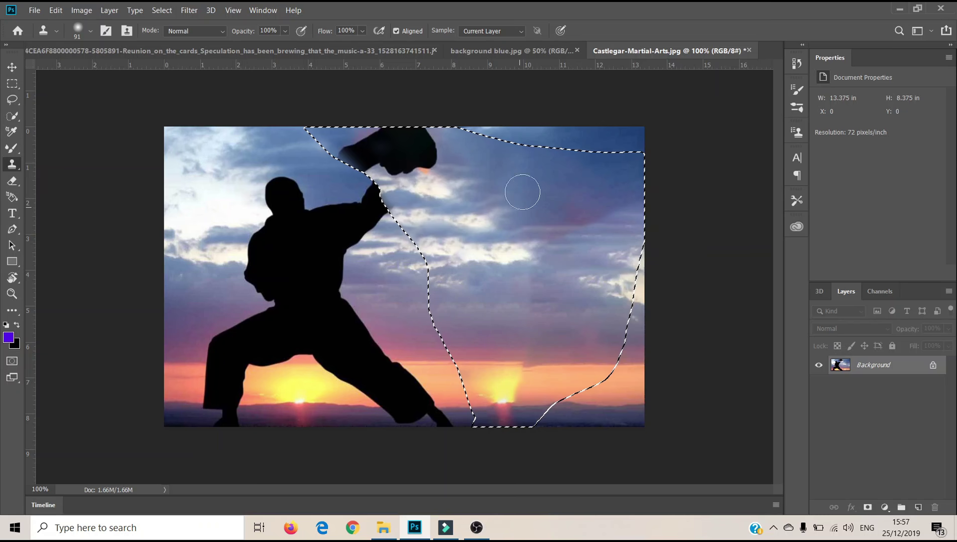
- Clone blue sky over the leftover fist, then select the whole canvas and clone away the seam above the raised hand
{"action": "mouse_move", "coordinate": [452, 166]}
{"action": "left_mouse_down"}
{"action": "mouse_move", "coordinate": [364, 130]}
{"action": "mouse_move", "coordinate": [433, 134]}
{"action": "mouse_move", "coordinate": [420, 147]}
{"action": "mouse_move", "coordinate": [346, 157]}
{"action": "mouse_move", "coordinate": [327, 131]}
{"action": "mouse_move", "coordinate": [382, 150]}
{"action": "mouse_move", "coordinate": [319, 143]}
{"action": "mouse_move", "coordinate": [413, 168]}
{"action": "mouse_move", "coordinate": [311, 193]}
{"action": "mouse_move", "coordinate": [349, 186]}
{"action": "mouse_move", "coordinate": [371, 158]}
{"action": "mouse_move", "coordinate": [310, 144]}
{"action": "mouse_move", "coordinate": [367, 139]}
{"action": "mouse_move", "coordinate": [321, 135]}
{"action": "left_mouse_up"}
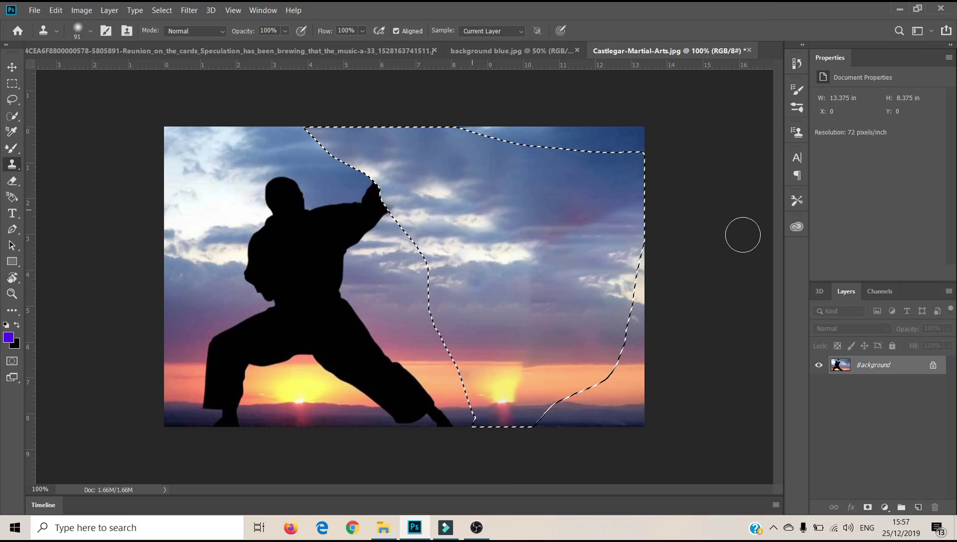
{"action": "key", "text": "ctrl+a"}
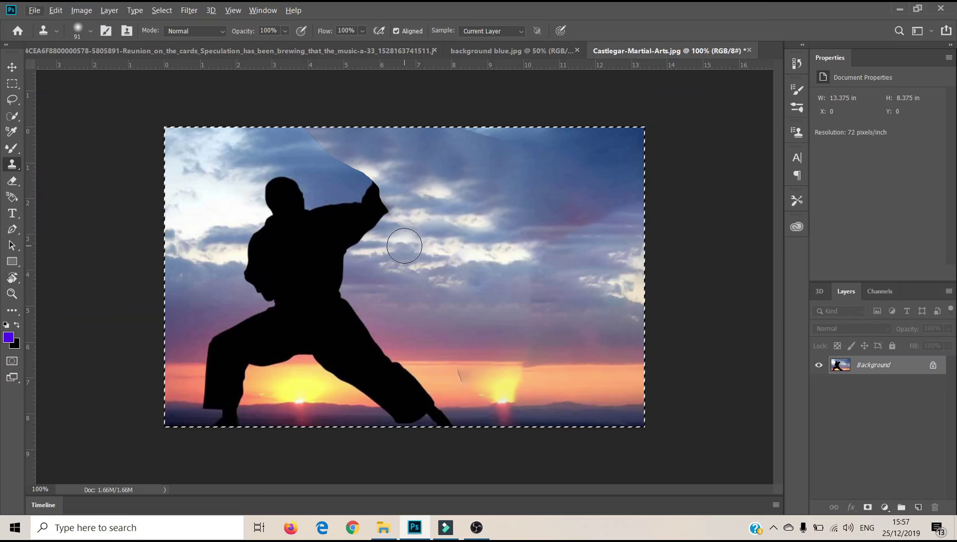
{"action": "mouse_move", "coordinate": [291, 138]}
{"action": "left_mouse_down"}
{"action": "mouse_move", "coordinate": [351, 148]}
{"action": "mouse_move", "coordinate": [346, 158]}
{"action": "mouse_move", "coordinate": [372, 171]}
{"action": "mouse_move", "coordinate": [352, 165]}
{"action": "left_mouse_up"}
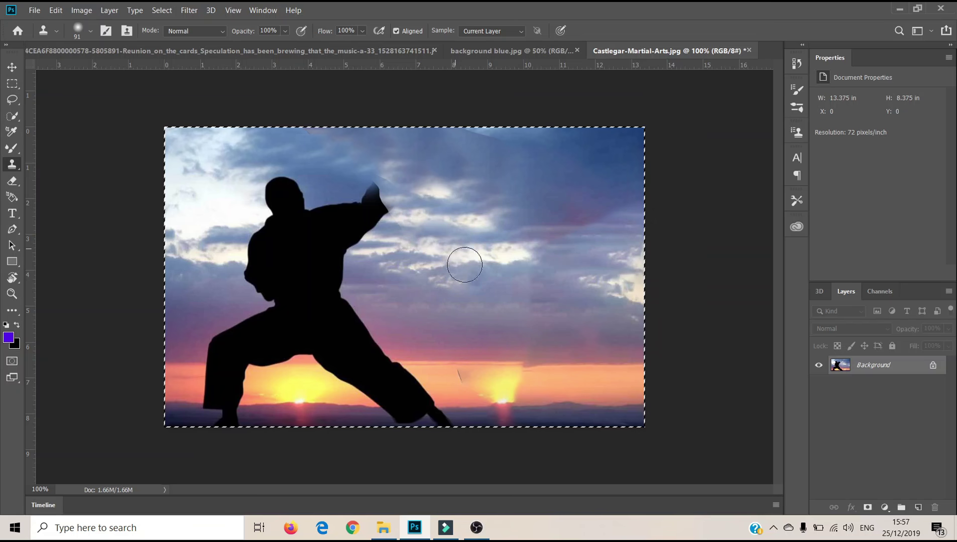
- Switch to the street photo, select the whole canvas, and clone the concrete and paving over the leftover body fragments near the stairs
{"action": "left_click", "coordinate": [342, 50]}
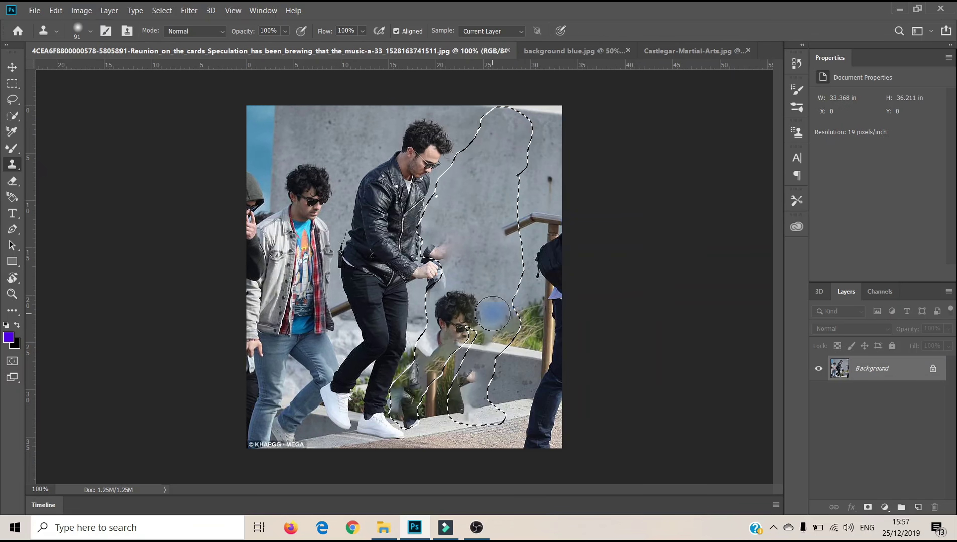
{"action": "key", "text": "ctrl+a"}
{"action": "left_click_drag", "start_coordinate": [493, 314], "coordinate": [517, 351]}
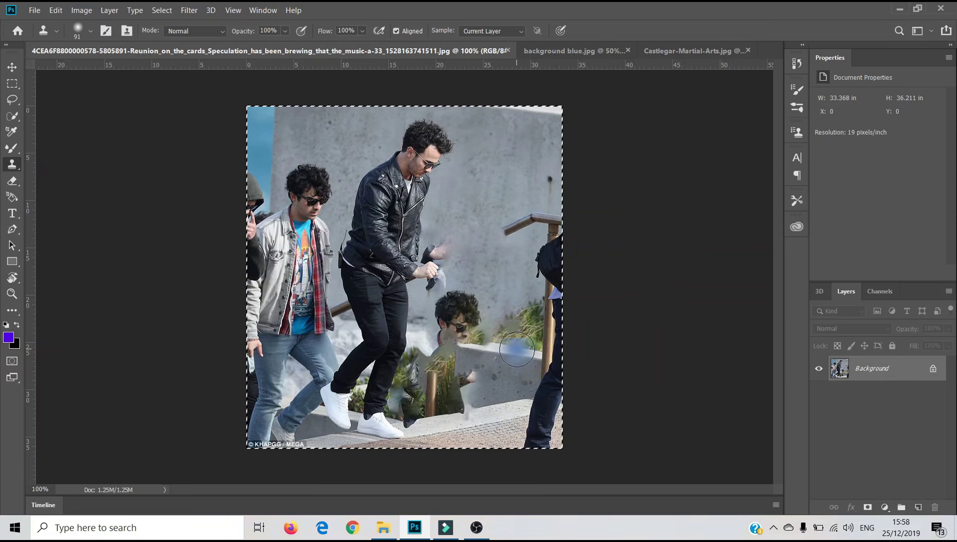
{"action": "left_click", "coordinate": [517, 348], "text": "alt"}
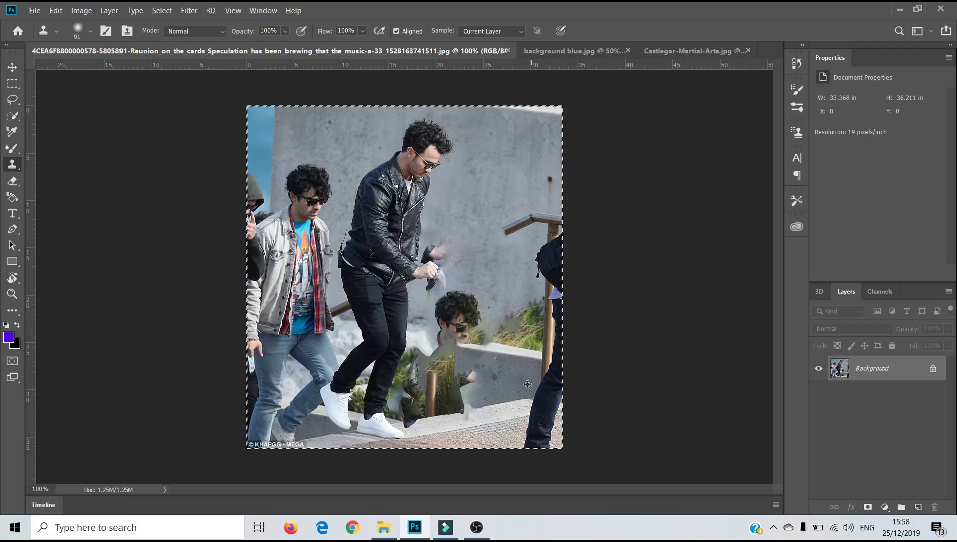
{"action": "mouse_move", "coordinate": [485, 372]}
{"action": "left_mouse_down"}
{"action": "mouse_move", "coordinate": [445, 362]}
{"action": "mouse_move", "coordinate": [455, 372]}
{"action": "left_mouse_up"}
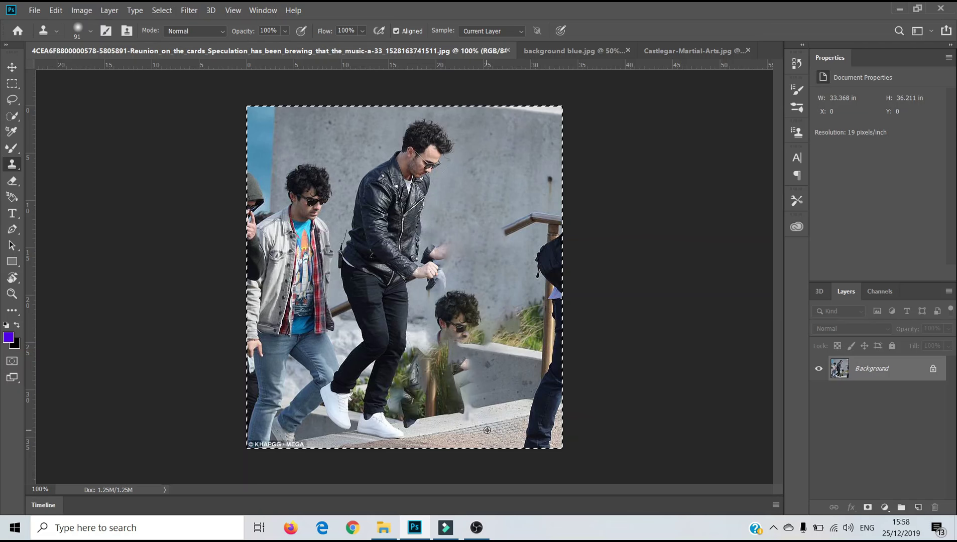
{"action": "left_click", "coordinate": [503, 442], "text": "alt"}
{"action": "mouse_move", "coordinate": [488, 423]}
{"action": "left_mouse_down"}
{"action": "mouse_move", "coordinate": [474, 418]}
{"action": "mouse_move", "coordinate": [475, 383]}
{"action": "mouse_move", "coordinate": [417, 402]}
{"action": "mouse_move", "coordinate": [492, 384]}
{"action": "mouse_move", "coordinate": [438, 372]}
{"action": "mouse_move", "coordinate": [472, 359]}
{"action": "mouse_move", "coordinate": [442, 347]}
{"action": "mouse_move", "coordinate": [450, 305]}
{"action": "mouse_move", "coordinate": [467, 314]}
{"action": "mouse_move", "coordinate": [480, 274]}
{"action": "mouse_move", "coordinate": [479, 296]}
{"action": "mouse_move", "coordinate": [486, 304]}
{"action": "mouse_move", "coordinate": [496, 295]}
{"action": "left_mouse_up"}
- Clone the wooden handrail to extend it diagonally down to the hands of the man in the leather jacket
{"action": "mouse_move", "coordinate": [522, 234]}
{"action": "left_mouse_down"}
{"action": "mouse_move", "coordinate": [515, 235]}
{"action": "mouse_move", "coordinate": [529, 224]}
{"action": "left_mouse_up"}
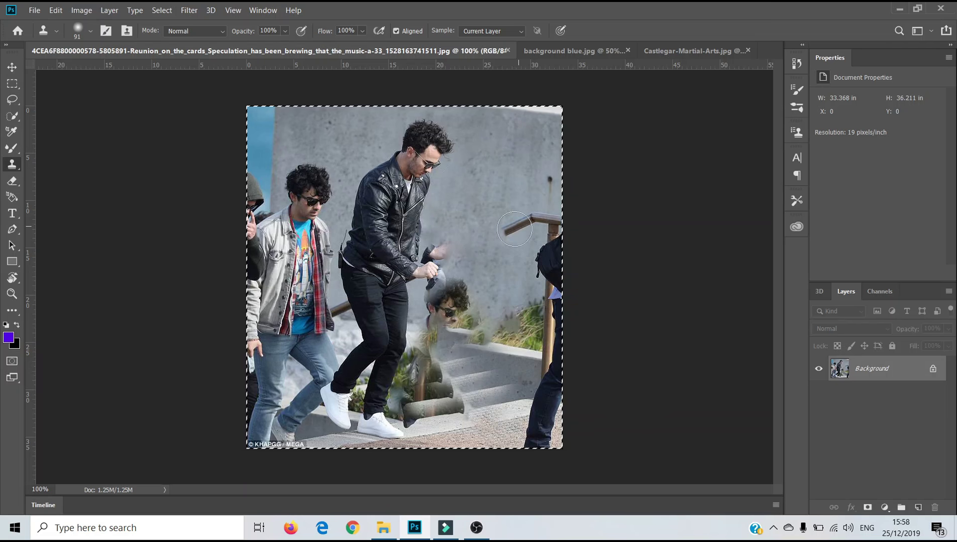
{"action": "mouse_move", "coordinate": [497, 235]}
{"action": "left_mouse_down"}
{"action": "mouse_move", "coordinate": [440, 256]}
{"action": "mouse_move", "coordinate": [466, 245]}
{"action": "left_mouse_up"}
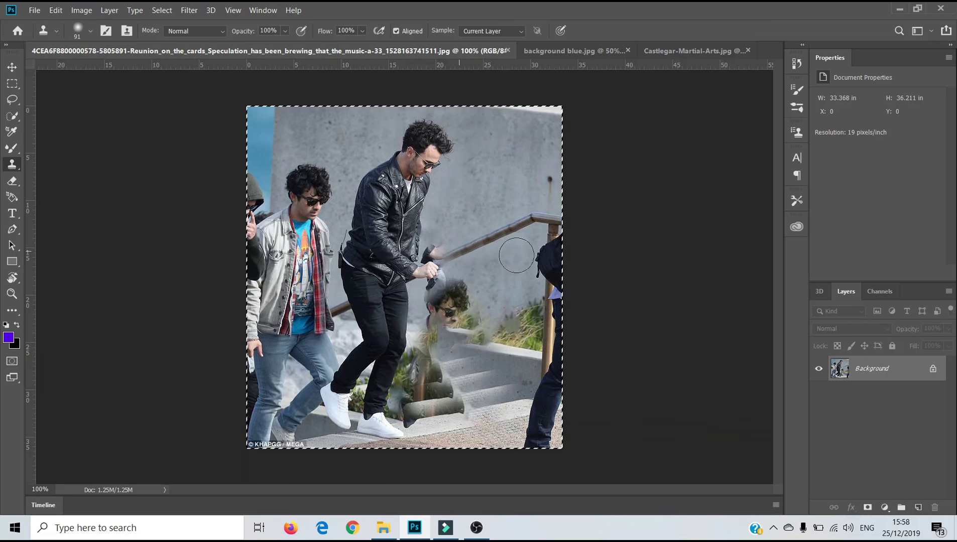
{"action": "left_click_drag", "start_coordinate": [489, 322], "coordinate": [492, 289]}
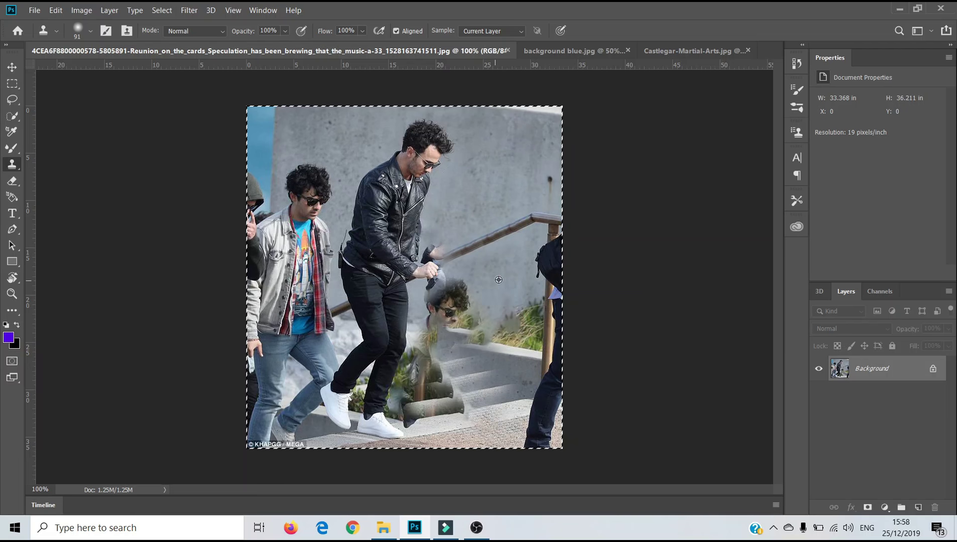
- Clone clean concrete wall over the leftover face beside the man's legs and touch up the patch below his hand
{"action": "left_click", "coordinate": [500, 284], "text": "alt"}
{"action": "mouse_move", "coordinate": [460, 302]}
{"action": "left_mouse_down"}
{"action": "mouse_move", "coordinate": [439, 314]}
{"action": "mouse_move", "coordinate": [455, 294]}
{"action": "mouse_move", "coordinate": [442, 311]}
{"action": "mouse_move", "coordinate": [467, 319]}
{"action": "mouse_move", "coordinate": [454, 336]}
{"action": "mouse_move", "coordinate": [440, 328]}
{"action": "mouse_move", "coordinate": [444, 302]}
{"action": "mouse_move", "coordinate": [487, 303]}
{"action": "mouse_move", "coordinate": [490, 323]}
{"action": "mouse_move", "coordinate": [471, 336]}
{"action": "mouse_move", "coordinate": [501, 301]}
{"action": "mouse_move", "coordinate": [493, 310]}
{"action": "mouse_move", "coordinate": [461, 296]}
{"action": "mouse_move", "coordinate": [445, 315]}
{"action": "mouse_move", "coordinate": [474, 321]}
{"action": "mouse_move", "coordinate": [441, 334]}
{"action": "left_mouse_up"}
{"action": "key", "text": "ctrl+z"}
{"action": "left_click", "coordinate": [493, 277], "text": "alt"}
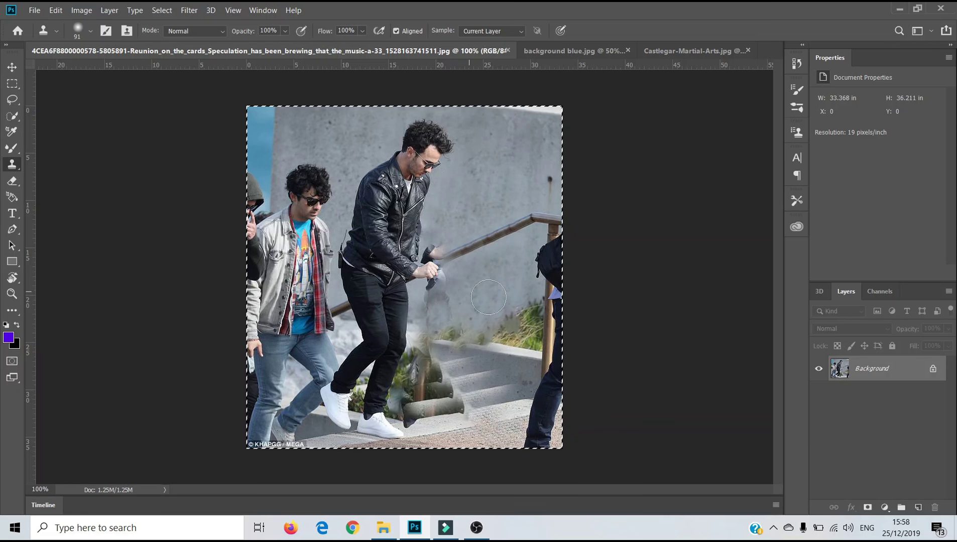
{"action": "mouse_move", "coordinate": [447, 294]}
{"action": "left_mouse_down"}
{"action": "mouse_move", "coordinate": [491, 293]}
{"action": "mouse_move", "coordinate": [350, 268]}
{"action": "mouse_move", "coordinate": [437, 271]}
{"action": "mouse_move", "coordinate": [457, 262]}
{"action": "left_mouse_up"}
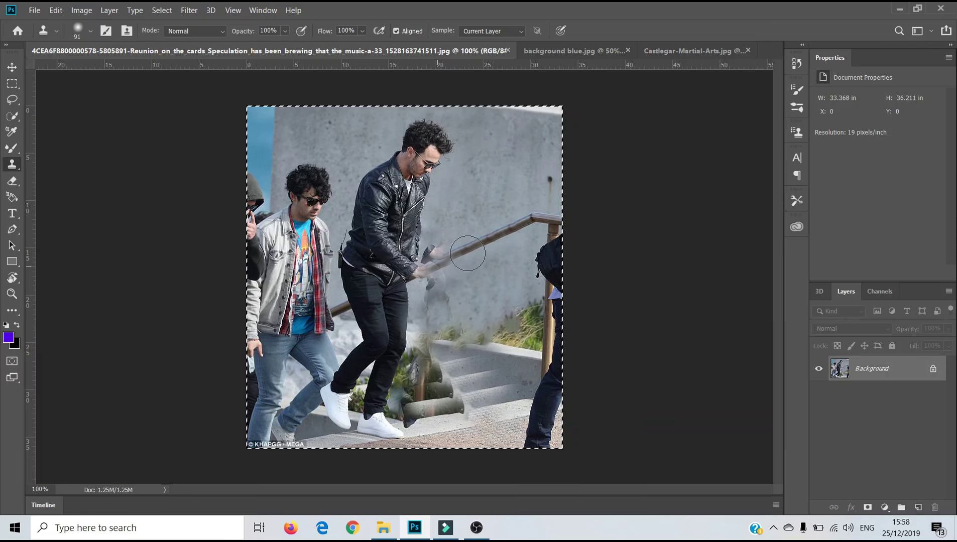
{"action": "left_click_drag", "start_coordinate": [433, 292], "coordinate": [455, 285]}
- Reduce the Clone Stamp brush size to 36 px for close-up work around the man's hands
{"action": "key", "text": "z"}
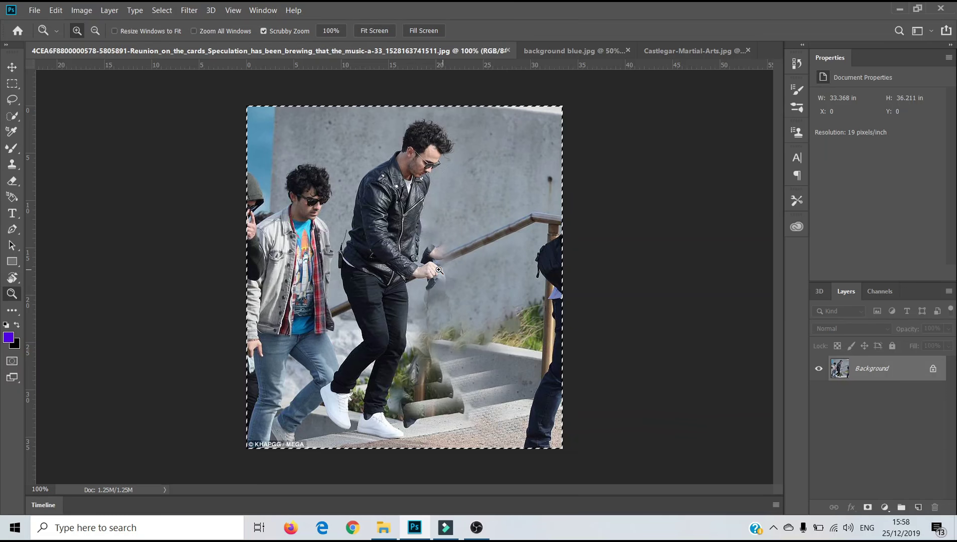
{"action": "left_click", "coordinate": [440, 268]}
{"action": "left_click", "coordinate": [499, 256]}
{"action": "left_click", "coordinate": [499, 256]}
{"action": "left_click", "coordinate": [499, 255]}
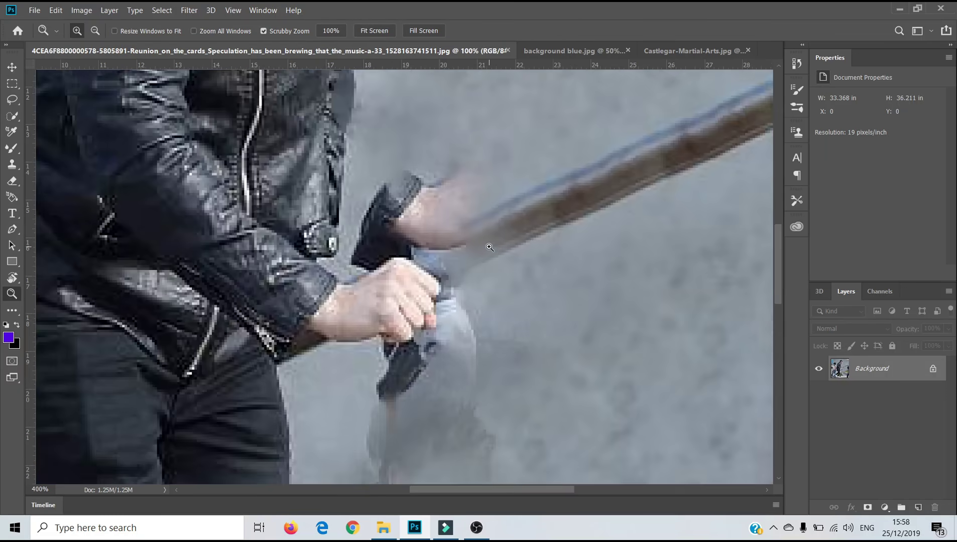
{"action": "key", "text": "alt"}
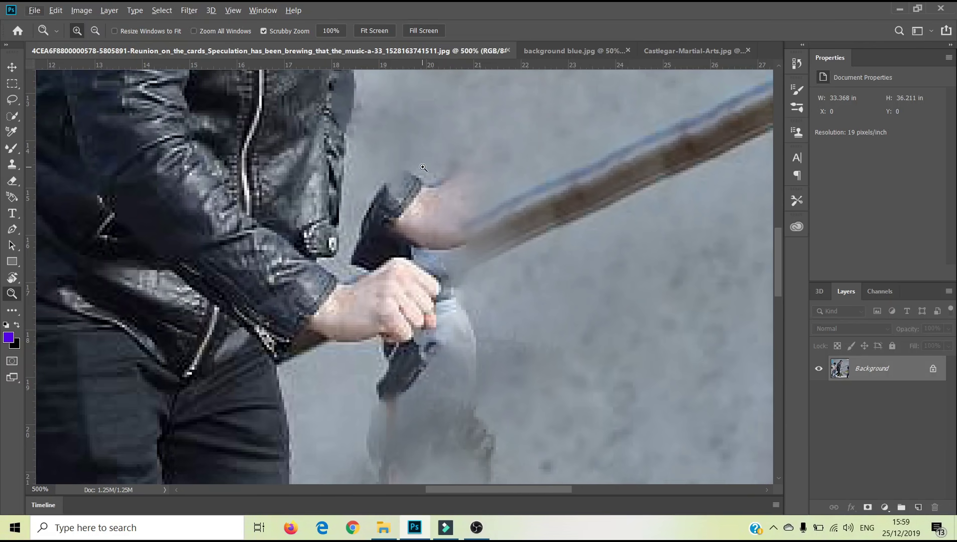
{"action": "key", "text": "s"}
{"action": "key", "text": "alt+s"}
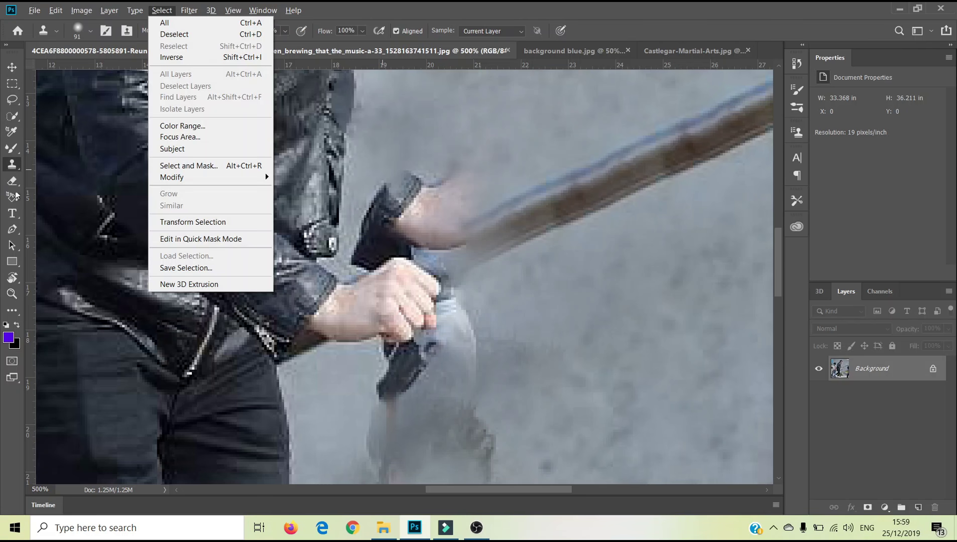
{"action": "key", "text": "Escape"}
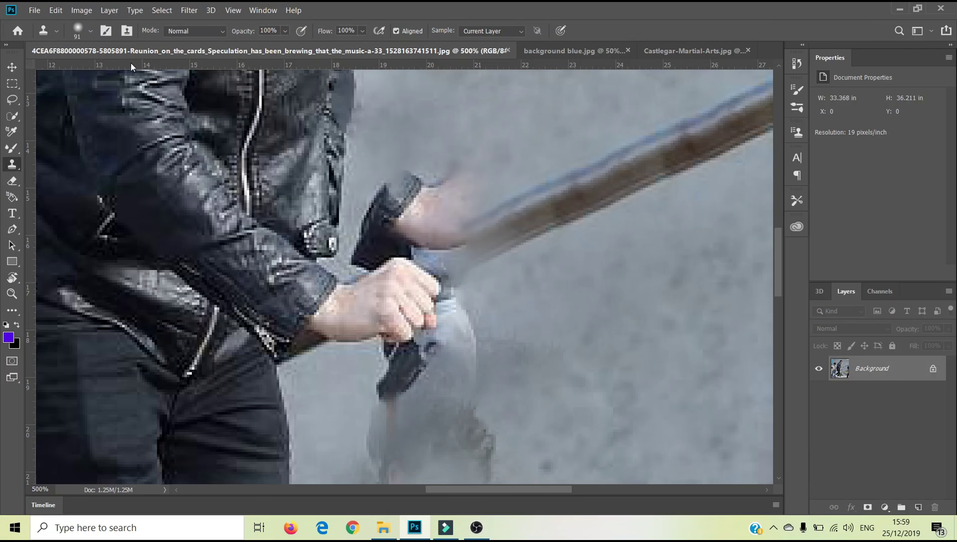
{"action": "left_click", "coordinate": [89, 31]}
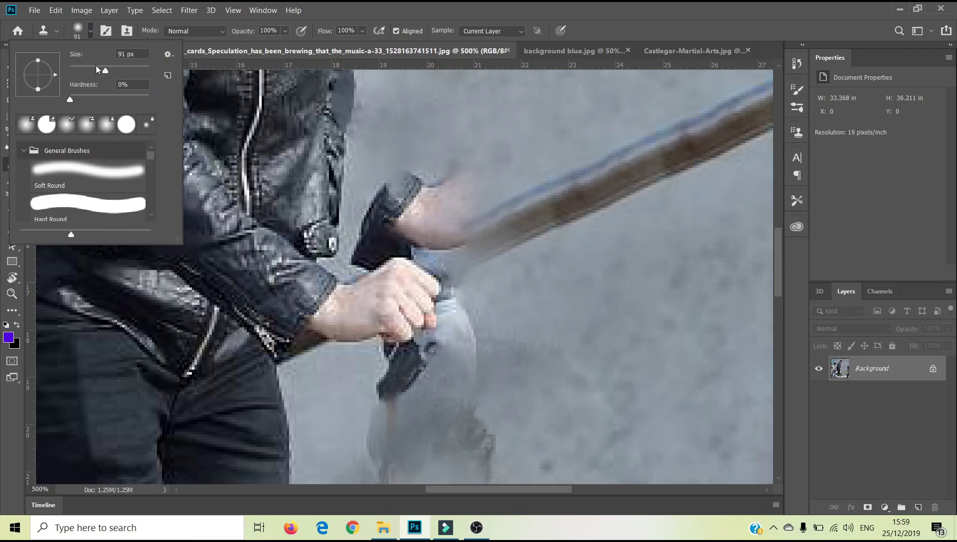
{"action": "left_click_drag", "start_coordinate": [92, 67], "coordinate": [83, 70]}
- Clone wall texture over the extra hand, its dark cuff and the leftover fragments around the man's fist
{"action": "left_click", "coordinate": [536, 116], "text": "alt"}
{"action": "mouse_move", "coordinate": [443, 156]}
{"action": "left_mouse_down"}
{"action": "mouse_move", "coordinate": [433, 182]}
{"action": "mouse_move", "coordinate": [399, 190]}
{"action": "mouse_move", "coordinate": [388, 219]}
{"action": "mouse_move", "coordinate": [443, 198]}
{"action": "mouse_move", "coordinate": [370, 226]}
{"action": "mouse_move", "coordinate": [364, 240]}
{"action": "mouse_move", "coordinate": [467, 216]}
{"action": "left_mouse_up"}
{"action": "mouse_move", "coordinate": [470, 381]}
{"action": "left_mouse_down"}
{"action": "mouse_move", "coordinate": [402, 431]}
{"action": "mouse_move", "coordinate": [518, 431]}
{"action": "mouse_move", "coordinate": [366, 469]}
{"action": "mouse_move", "coordinate": [496, 461]}
{"action": "mouse_move", "coordinate": [417, 415]}
{"action": "mouse_move", "coordinate": [401, 386]}
{"action": "mouse_move", "coordinate": [513, 366]}
{"action": "mouse_move", "coordinate": [389, 379]}
{"action": "mouse_move", "coordinate": [496, 342]}
{"action": "left_mouse_up"}
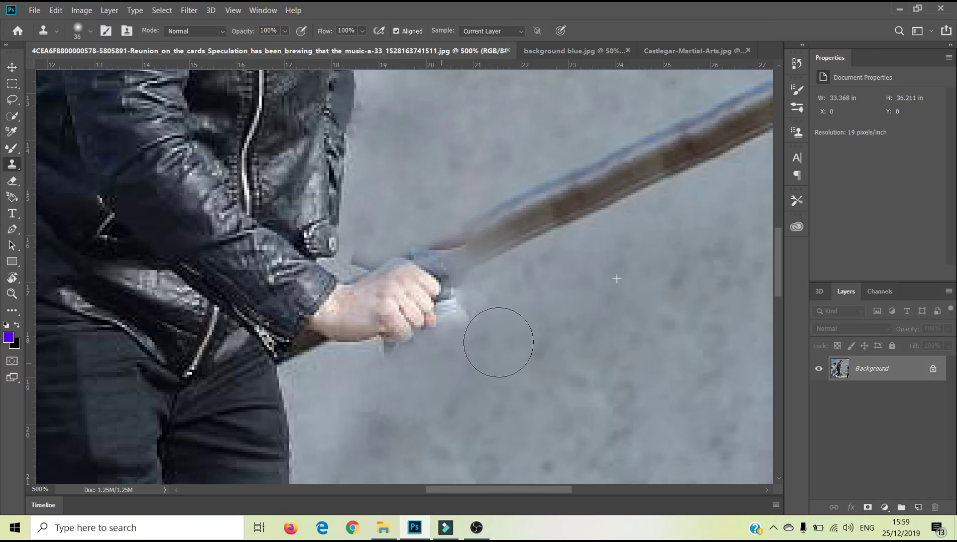
- Examine the retouched hand, handrail and stair areas close up and in the full photo
{"action": "key", "text": "z"}
{"action": "left_click", "coordinate": [519, 295], "text": "alt"}
{"action": "left_click", "coordinate": [520, 294], "text": "alt"}
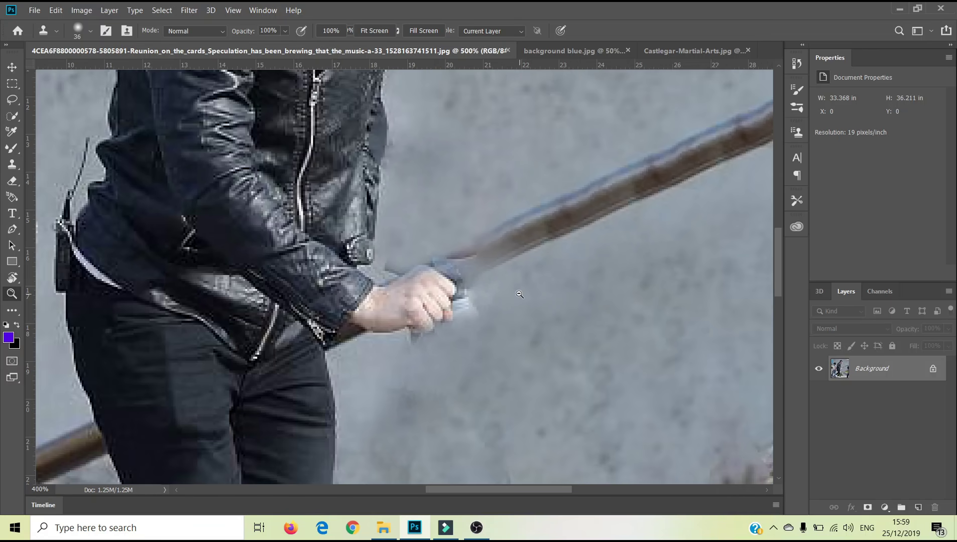
{"action": "left_click", "coordinate": [519, 294], "text": "alt"}
{"action": "left_click", "coordinate": [520, 294], "text": "alt"}
{"action": "left_click", "coordinate": [402, 362], "text": "alt"}
{"action": "left_click", "coordinate": [402, 318]}
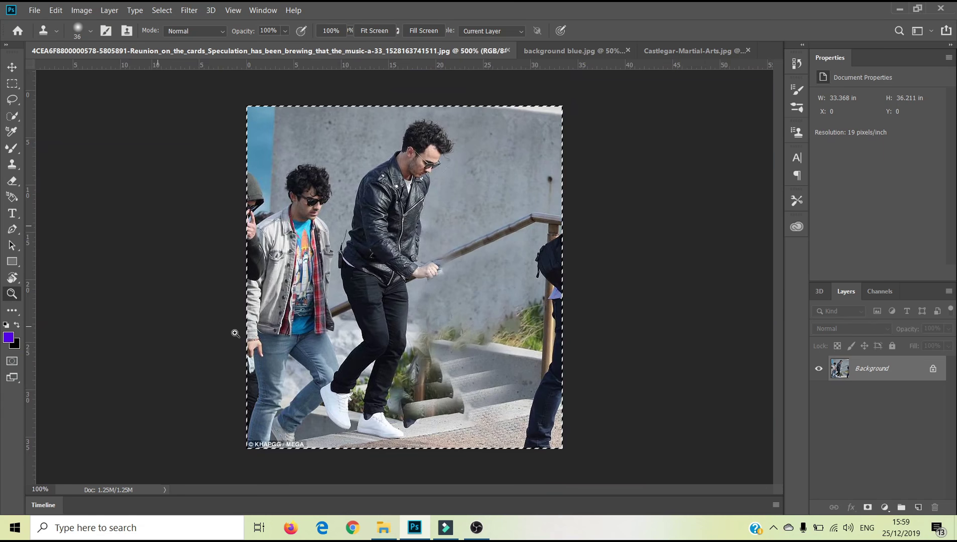
{"action": "left_click", "coordinate": [402, 321]}
{"action": "scroll", "coordinate": [559, 349], "scroll_direction": "down", "scroll_amount": 2}
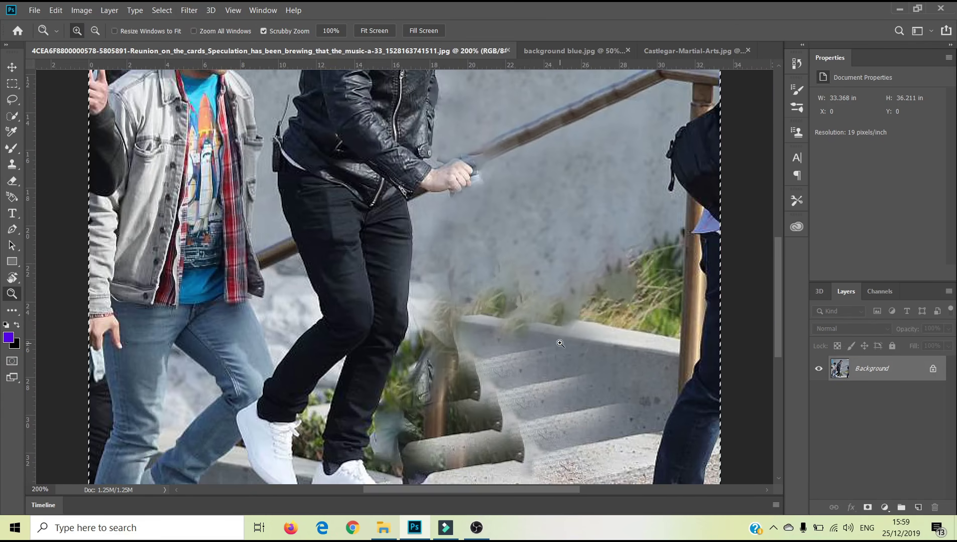
{"action": "left_click", "coordinate": [530, 290], "text": "alt"}
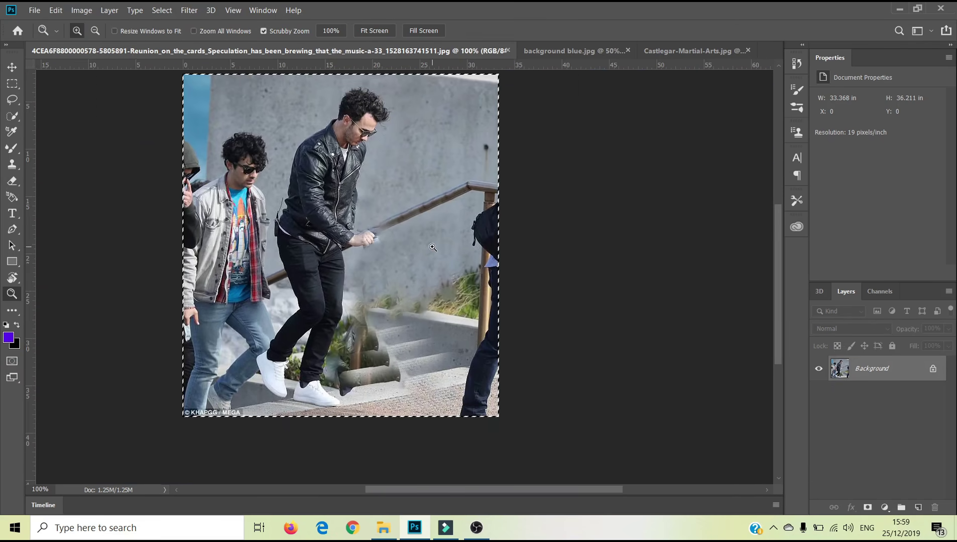
{"action": "scroll", "coordinate": [432, 248], "scroll_direction": "up", "scroll_amount": 1}
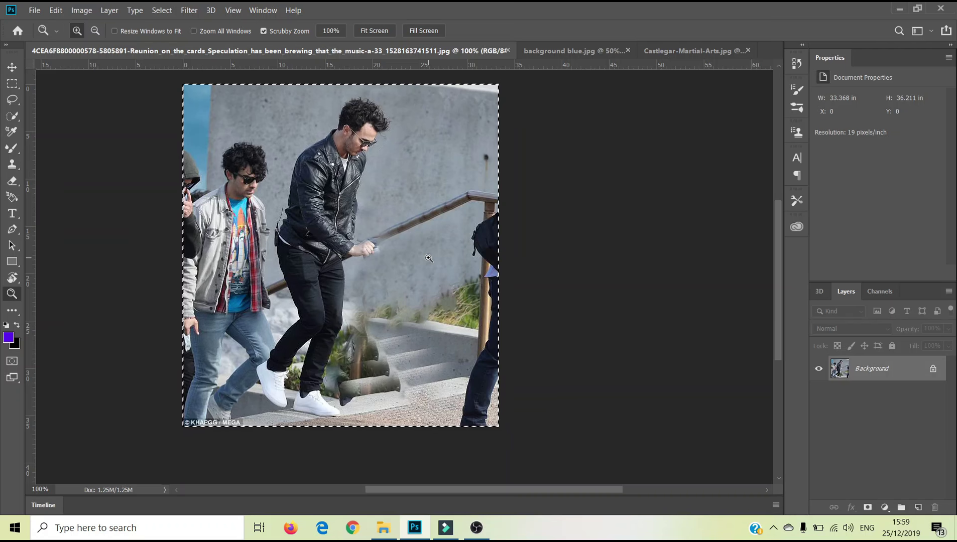
- Close the street photo and Castlegar-Martial-Arts.jpg without saving their changes
{"action": "left_click", "coordinate": [508, 50]}
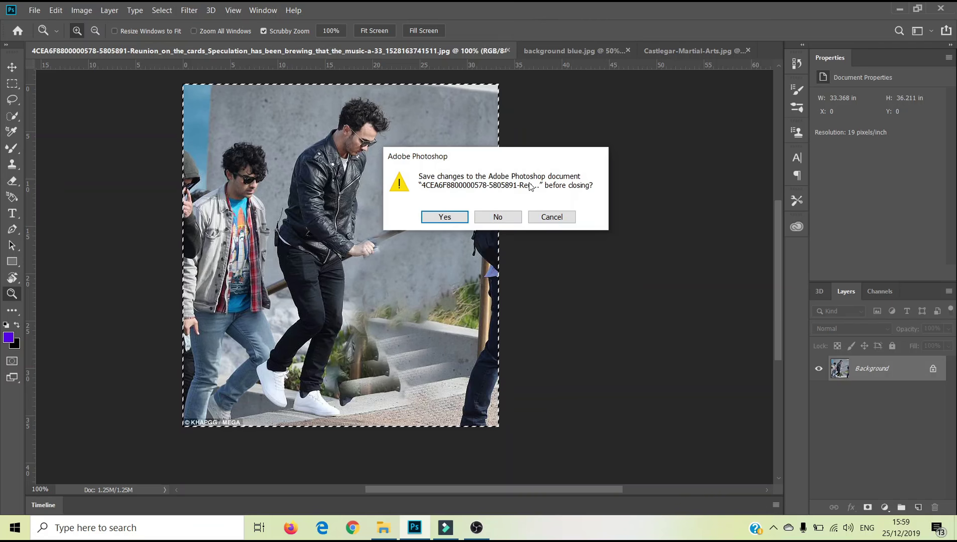
{"action": "left_click", "coordinate": [512, 220]}
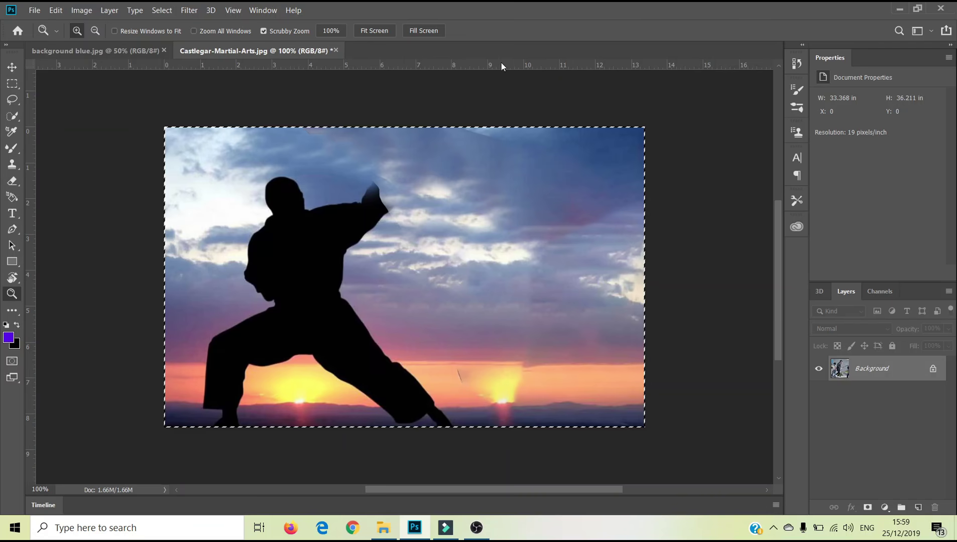
{"action": "left_click", "coordinate": [334, 50]}
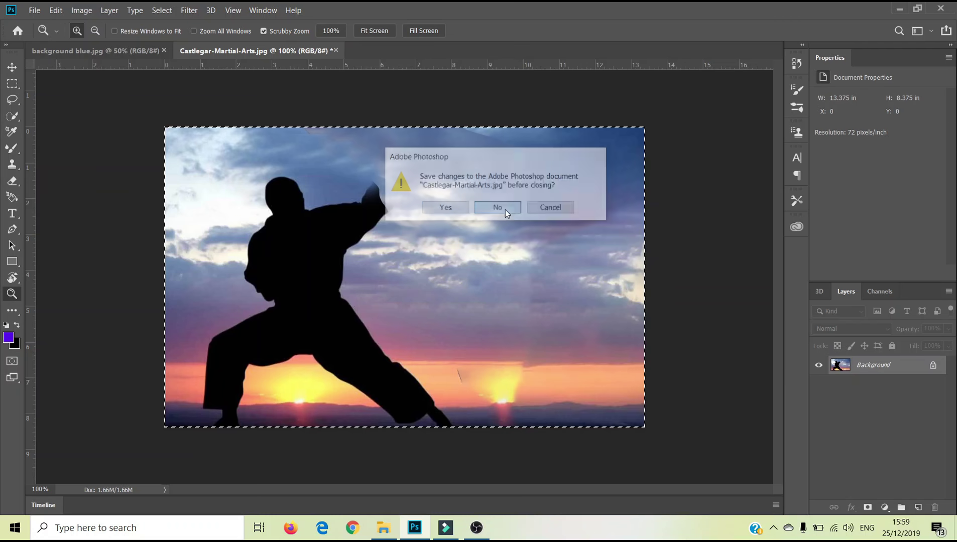
{"action": "left_click", "coordinate": [506, 209]}
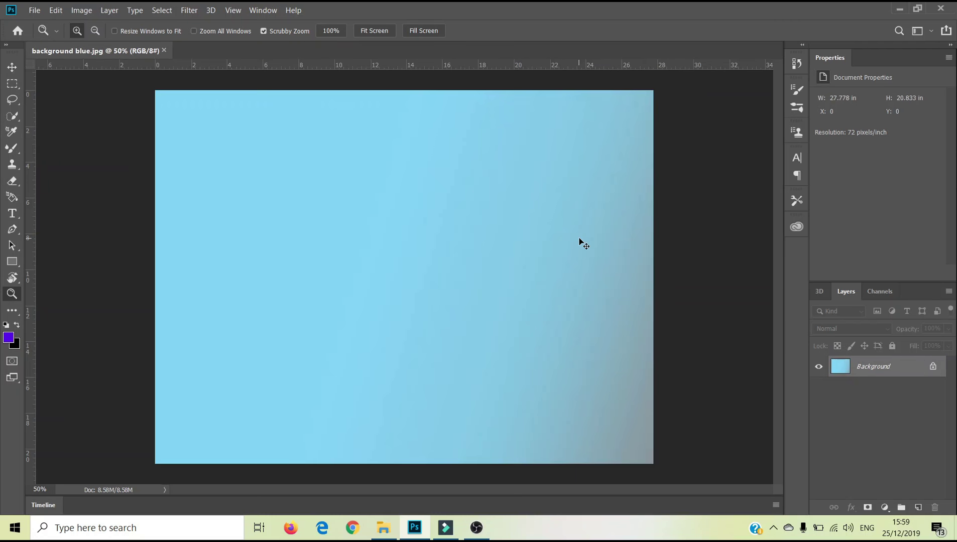
{"action": "key", "text": "ctrl+o"}
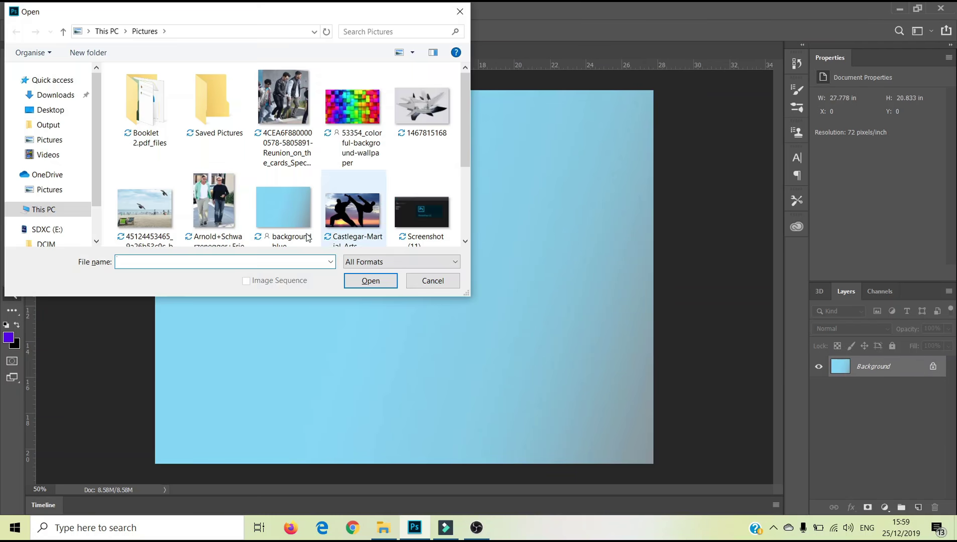
{"action": "left_click", "coordinate": [134, 196]}
{"action": "left_click", "coordinate": [363, 283]}
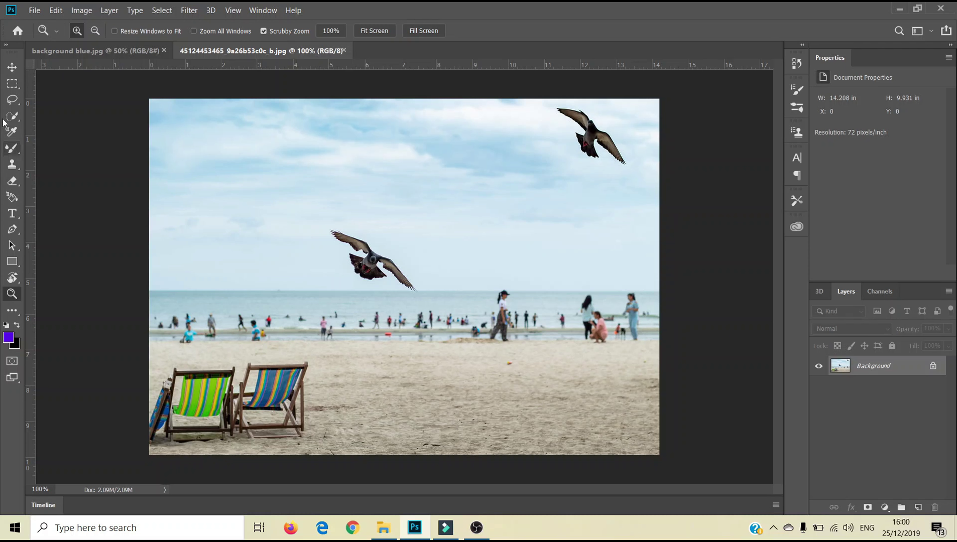
- Outline the lower bird with the Content-Aware Move tool and set the tool's mode to Move
{"action": "left_click", "coordinate": [16, 312]}
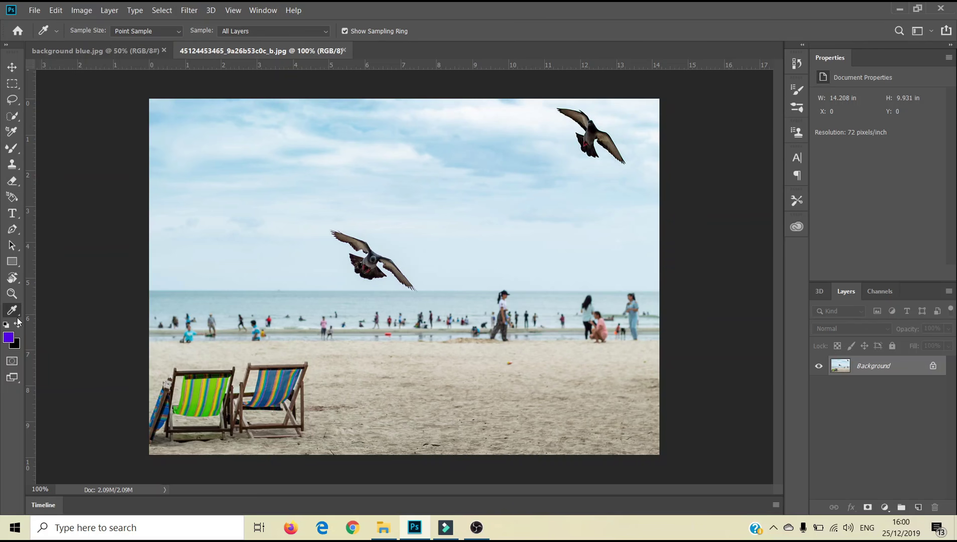
{"action": "right_click", "coordinate": [17, 315]}
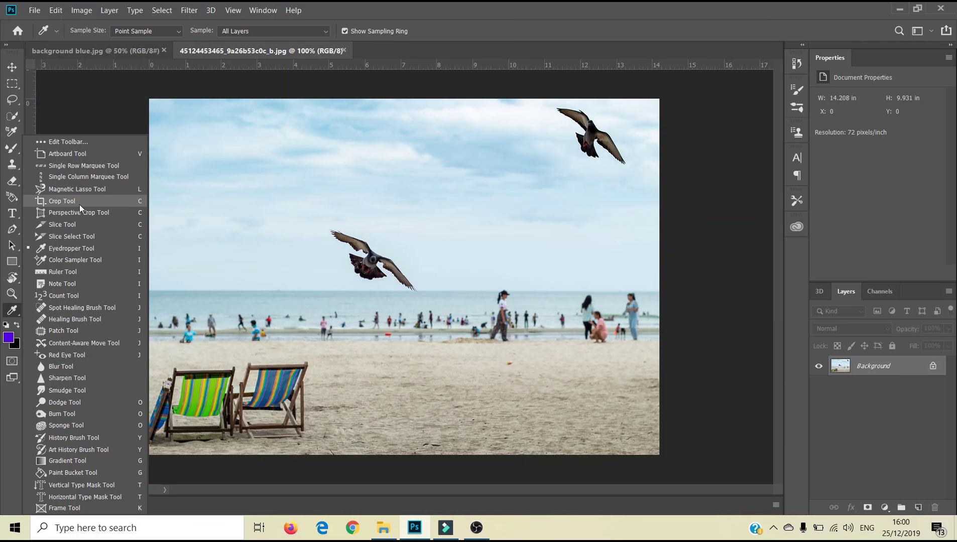
{"action": "left_click", "coordinate": [59, 343]}
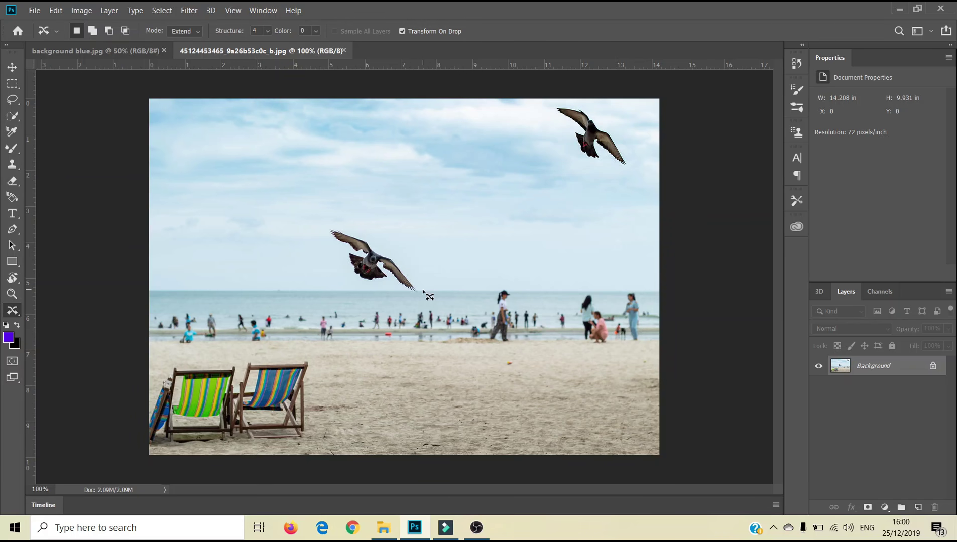
{"action": "mouse_move", "coordinate": [378, 248]}
{"action": "left_mouse_down"}
{"action": "mouse_move", "coordinate": [343, 221]}
{"action": "mouse_move", "coordinate": [322, 223]}
{"action": "mouse_move", "coordinate": [345, 287]}
{"action": "mouse_move", "coordinate": [426, 295]}
{"action": "left_mouse_up"}
{"action": "left_click", "coordinate": [183, 31]}
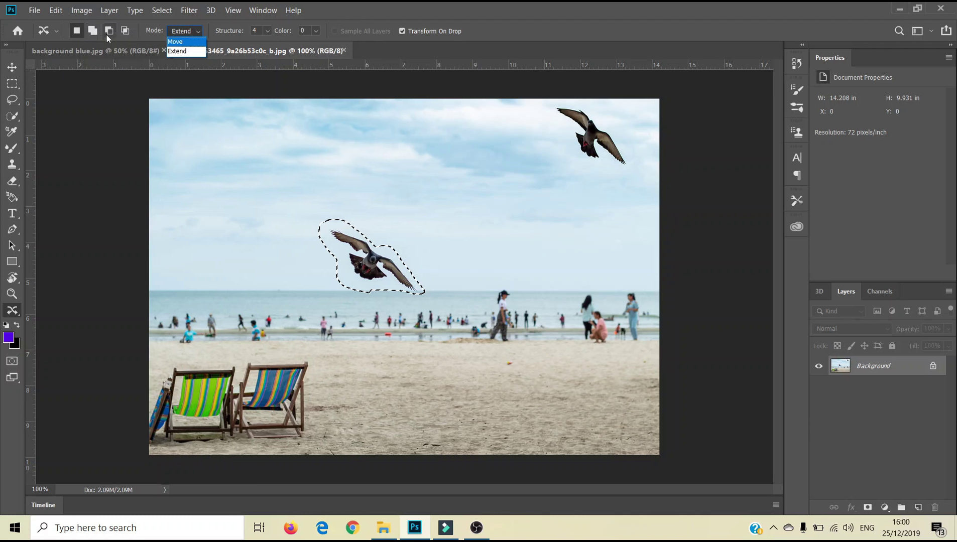
{"action": "left_click", "coordinate": [186, 43]}
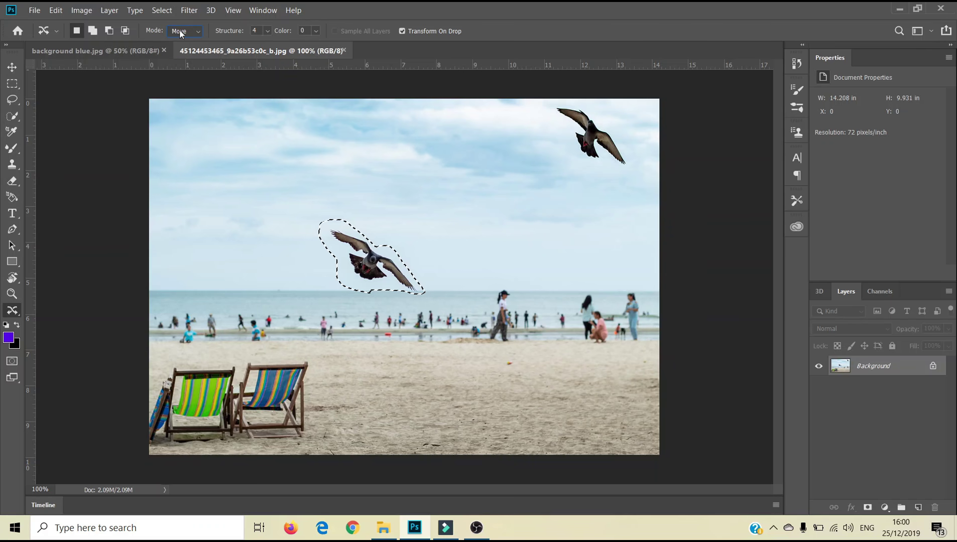
- Try relocating the outlined bird to the upper-left sky with Content-Aware Move, apply it, and undo the move
{"action": "left_click_drag", "start_coordinate": [334, 244], "coordinate": [230, 167]}
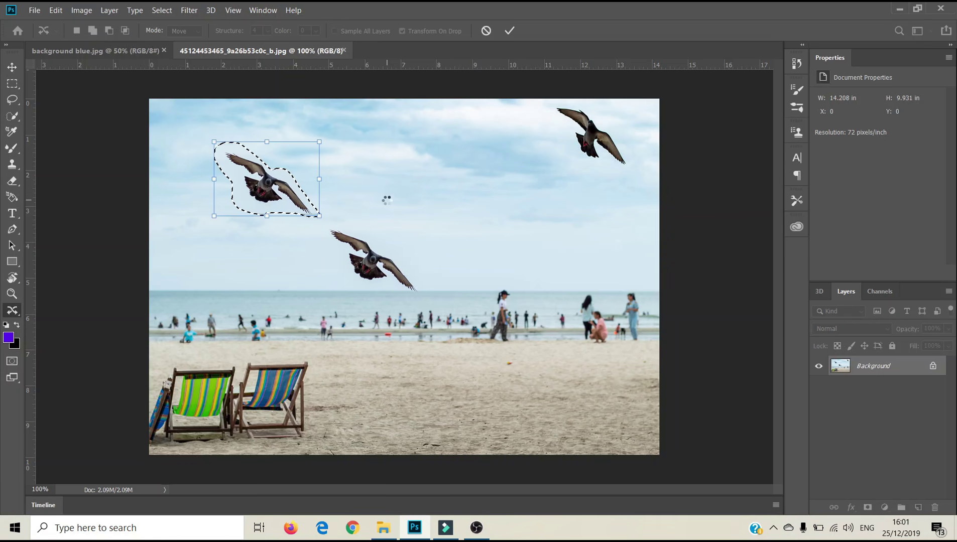
{"action": "key", "text": "Return"}
{"action": "key", "text": "ctrl+d"}
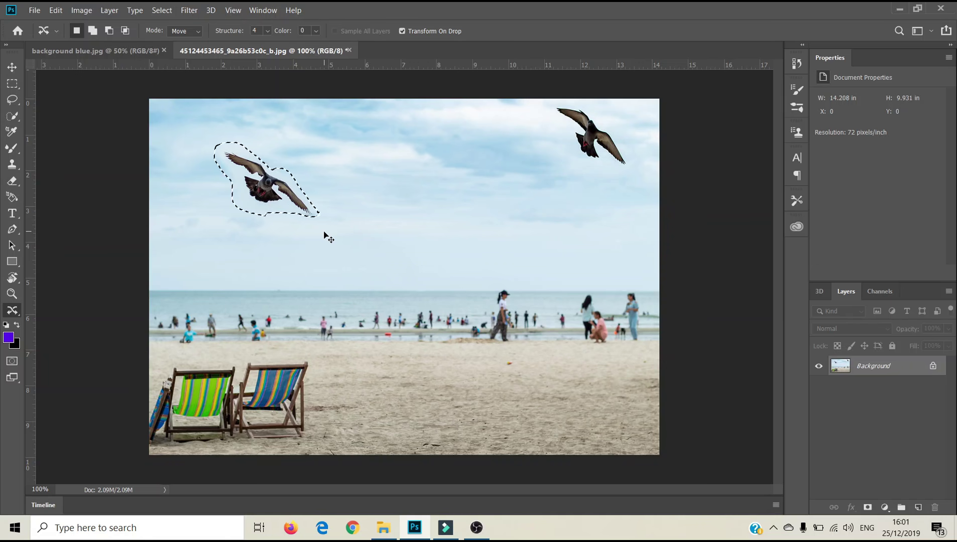
{"action": "left_click_drag", "start_coordinate": [258, 186], "coordinate": [362, 264]}
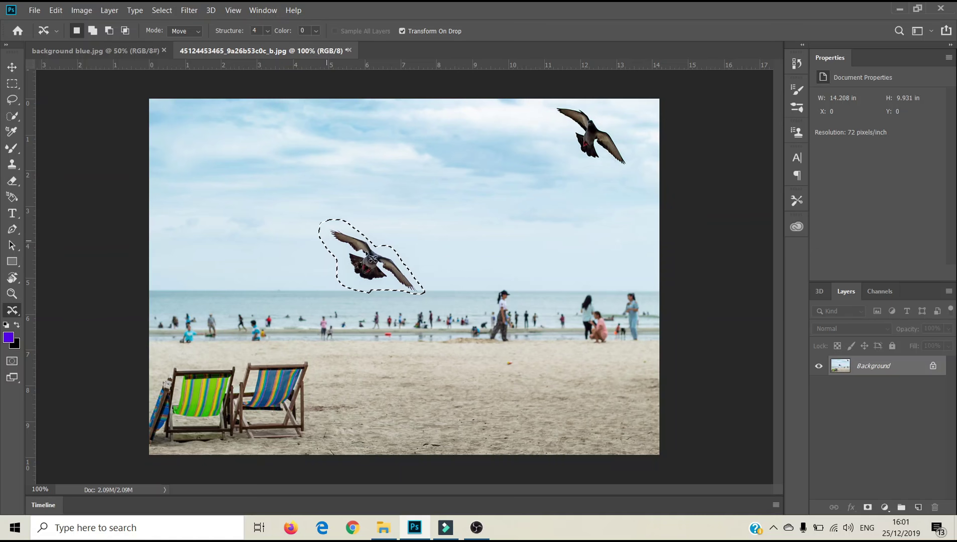
- Relocate the outlined lower bird to the upper-left sky with Content-Aware Move in Move mode, apply it, and deselect
{"action": "left_click", "coordinate": [184, 31]}
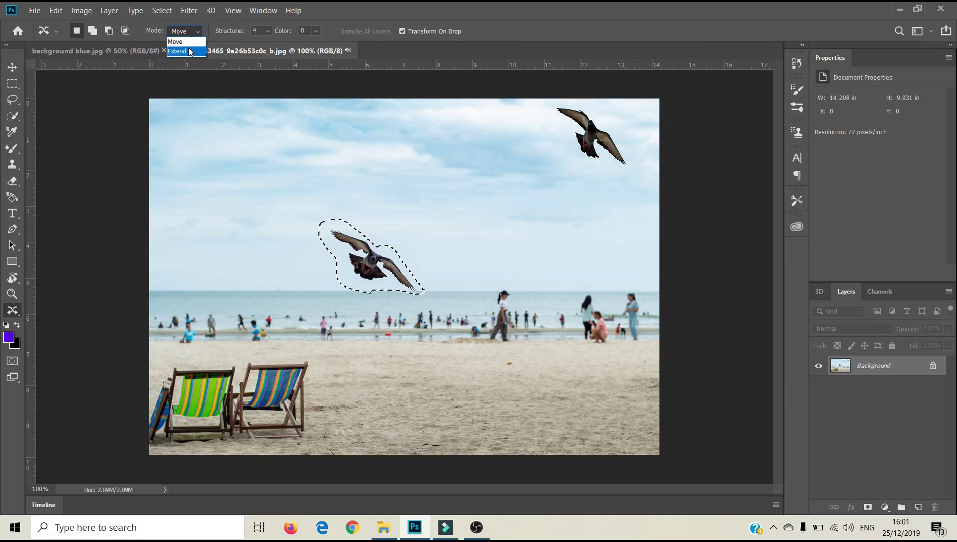
{"action": "left_click", "coordinate": [175, 41]}
{"action": "mouse_move", "coordinate": [365, 255]}
{"action": "left_mouse_down"}
{"action": "mouse_move", "coordinate": [321, 206]}
{"action": "mouse_move", "coordinate": [262, 169]}
{"action": "mouse_move", "coordinate": [379, 259]}
{"action": "mouse_move", "coordinate": [358, 227]}
{"action": "mouse_move", "coordinate": [248, 180]}
{"action": "mouse_move", "coordinate": [368, 249]}
{"action": "mouse_move", "coordinate": [345, 220]}
{"action": "mouse_move", "coordinate": [271, 168]}
{"action": "mouse_move", "coordinate": [299, 186]}
{"action": "left_mouse_up"}
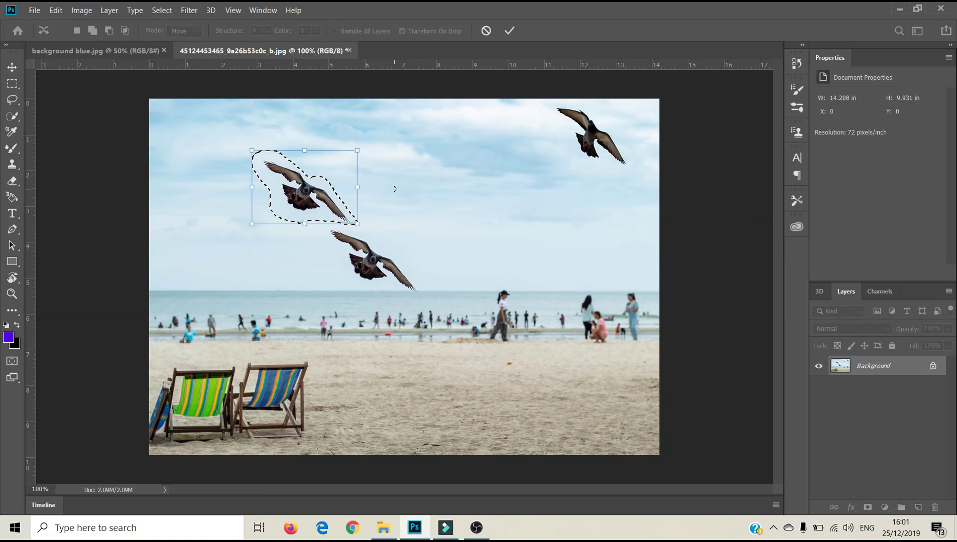
{"action": "key", "text": "Return"}
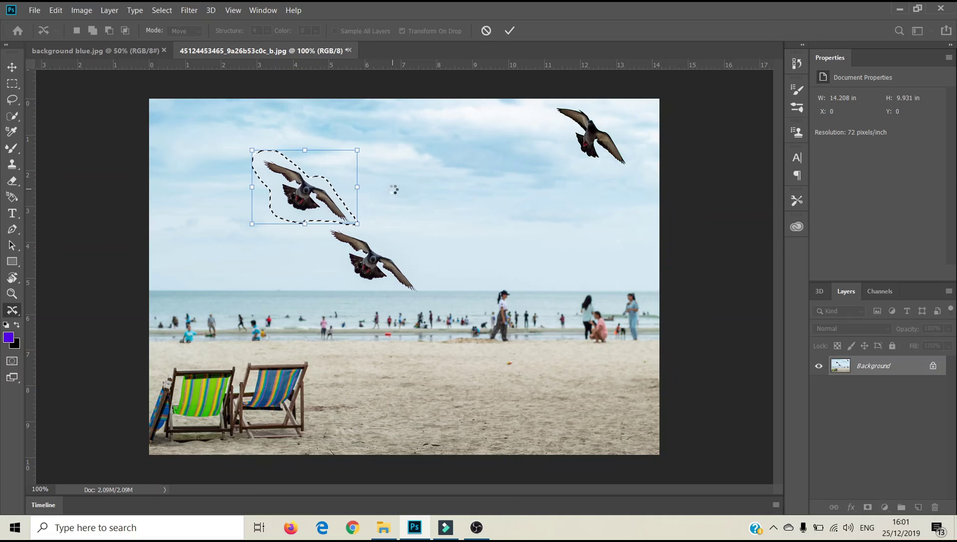
{"action": "key", "text": "ctrl+d"}
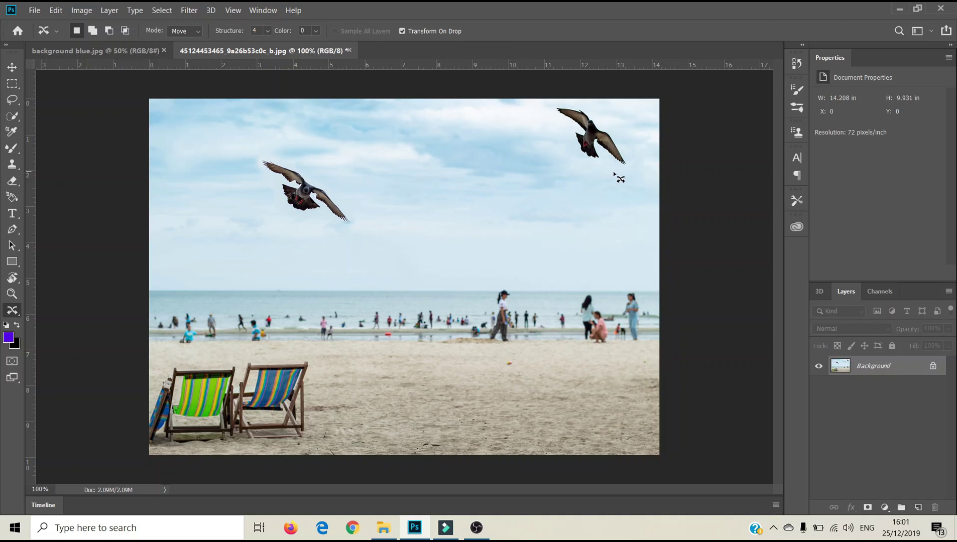
- Outline the upper-right bird and duplicate it into the sky just above the sea using Content-Aware Move in Extend mode, then deselect
{"action": "mouse_move", "coordinate": [622, 176]}
{"action": "left_mouse_down"}
{"action": "mouse_move", "coordinate": [634, 176]}
{"action": "mouse_move", "coordinate": [626, 145]}
{"action": "mouse_move", "coordinate": [602, 119]}
{"action": "mouse_move", "coordinate": [561, 108]}
{"action": "mouse_move", "coordinate": [566, 135]}
{"action": "mouse_move", "coordinate": [598, 172]}
{"action": "mouse_move", "coordinate": [625, 176]}
{"action": "left_mouse_up"}
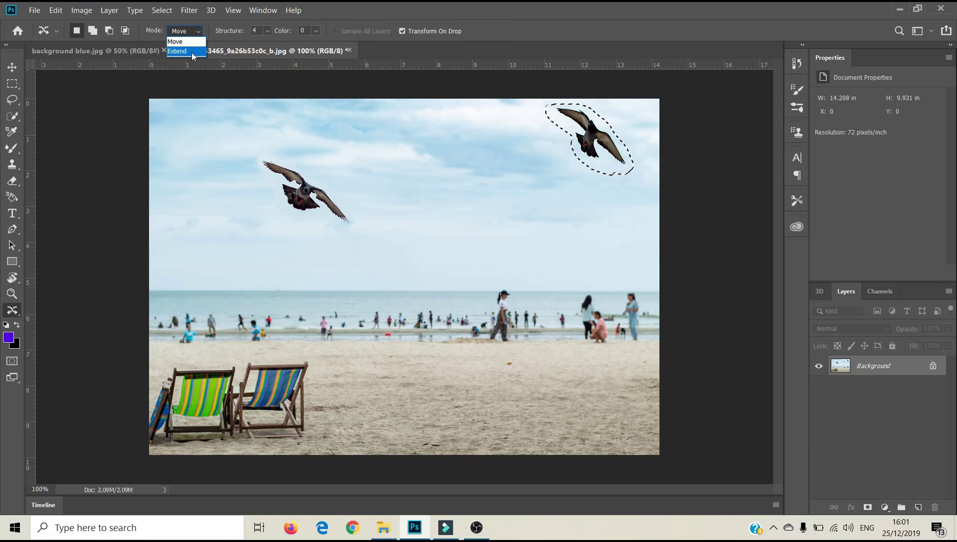
{"action": "left_click", "coordinate": [191, 51]}
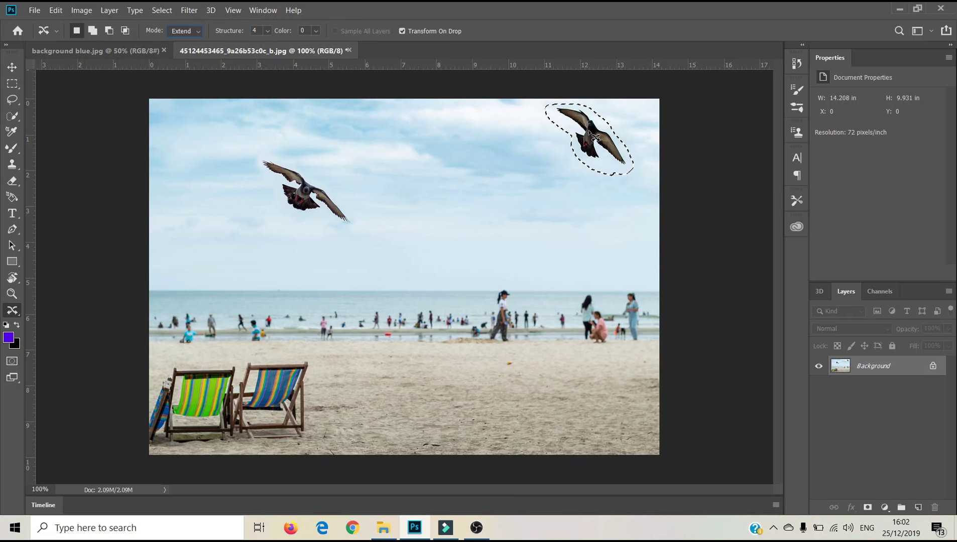
{"action": "left_click_drag", "start_coordinate": [601, 144], "coordinate": [519, 257]}
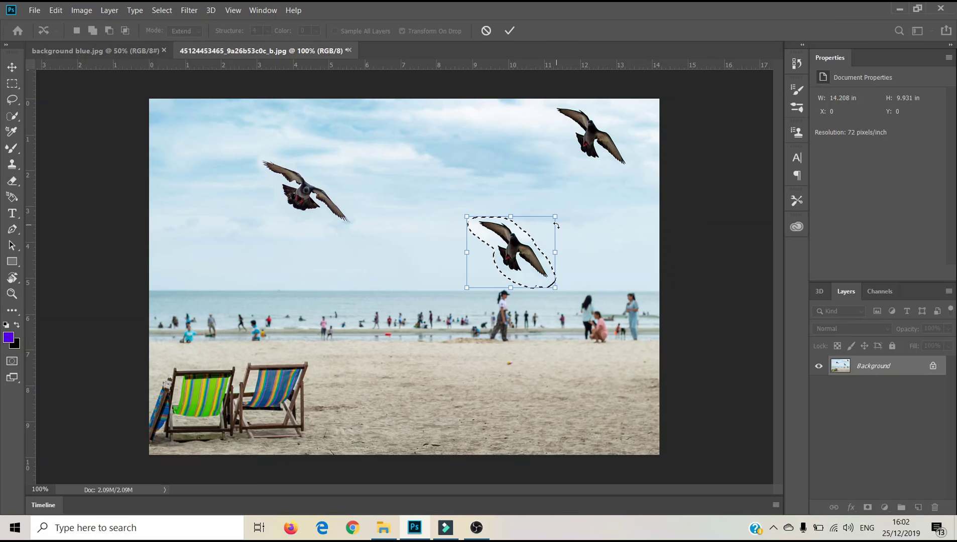
{"action": "mouse_move", "coordinate": [555, 216]}
{"action": "left_mouse_down"}
{"action": "mouse_move", "coordinate": [568, 187]}
{"action": "mouse_move", "coordinate": [533, 219]}
{"action": "mouse_move", "coordinate": [567, 219]}
{"action": "mouse_move", "coordinate": [555, 218]}
{"action": "left_mouse_up"}
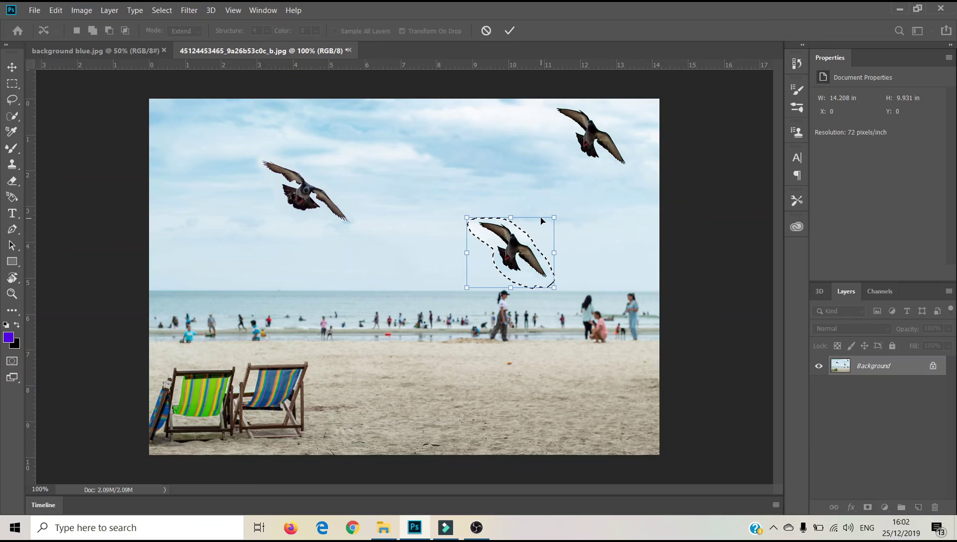
{"action": "key", "text": "Return"}
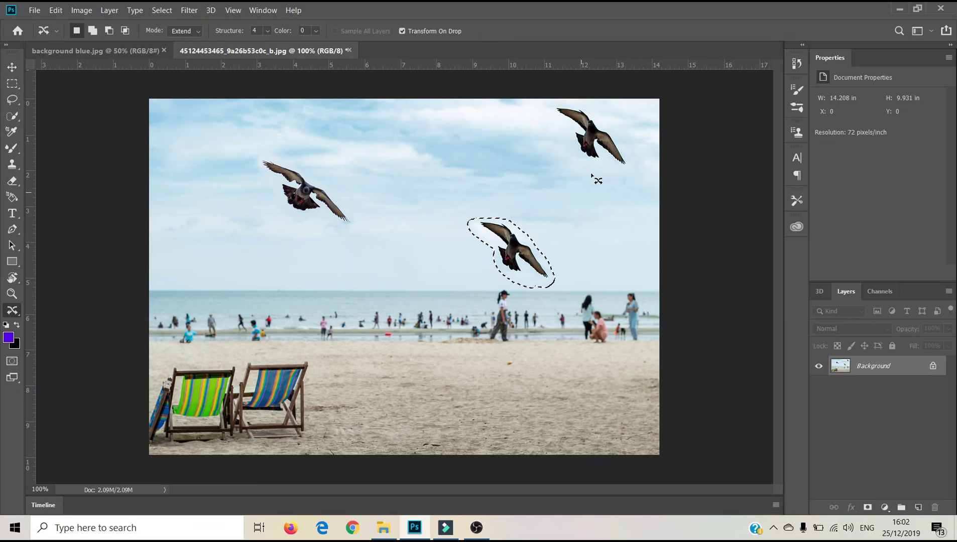
{"action": "key", "text": "ctrl+d"}
- Outline the upper-left bird loosely with the Lasso tool
{"action": "right_click", "coordinate": [11, 312]}
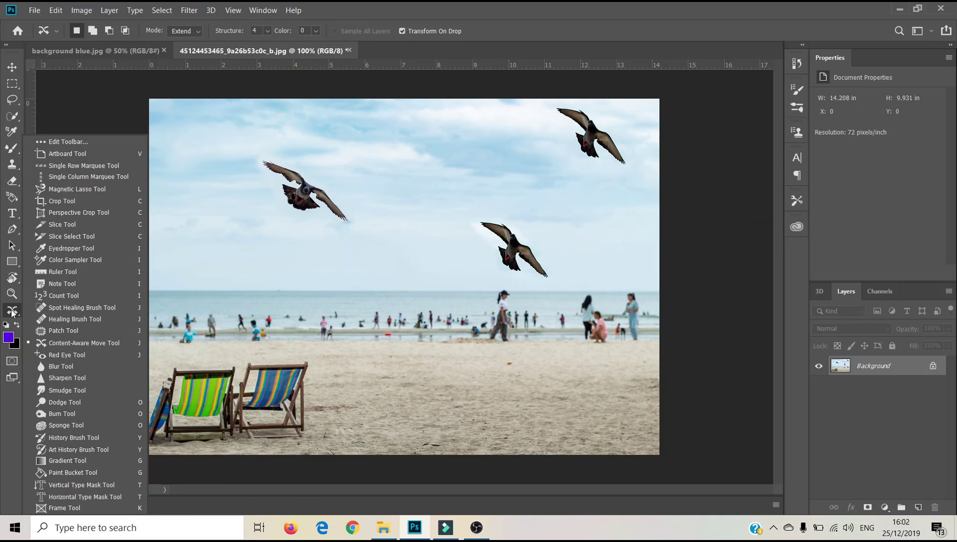
{"action": "left_click", "coordinate": [485, 202]}
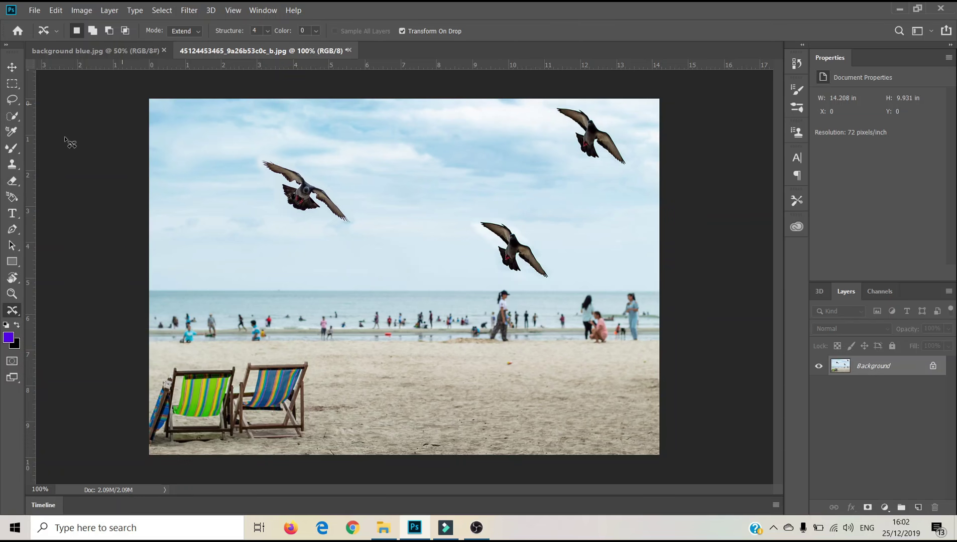
{"action": "left_click", "coordinate": [12, 100]}
{"action": "mouse_move", "coordinate": [340, 173]}
{"action": "left_mouse_down"}
{"action": "mouse_move", "coordinate": [311, 237]}
{"action": "mouse_move", "coordinate": [375, 241]}
{"action": "mouse_move", "coordinate": [370, 213]}
{"action": "left_mouse_up"}
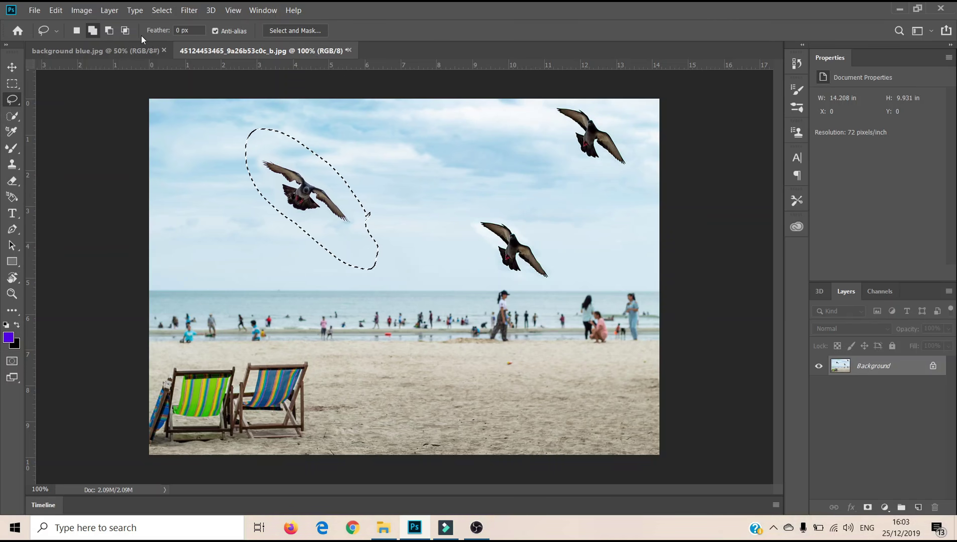
- Duplicate the outlined bird up and to its right with Content-Aware Move in Extend mode, enlarge the copy slightly, apply it, and deselect
{"action": "key", "text": "j"}
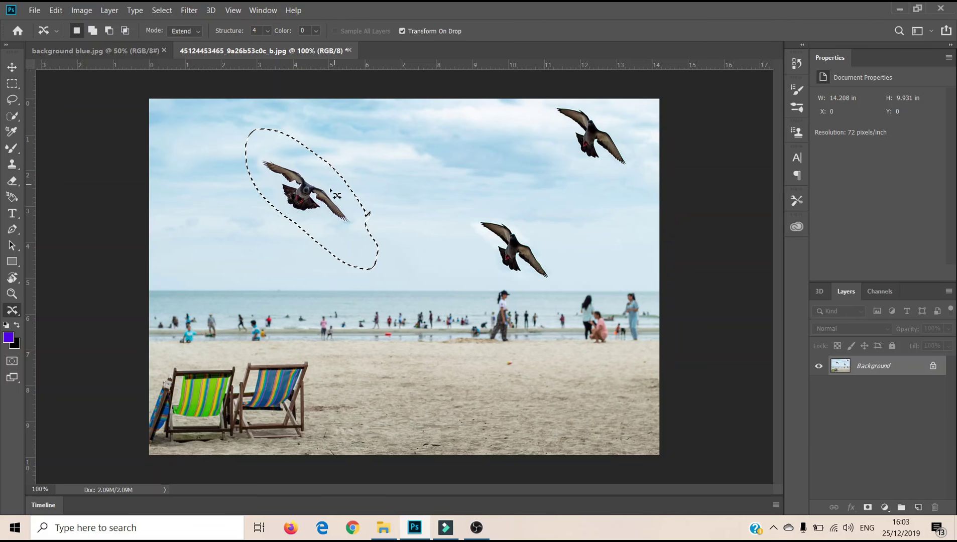
{"action": "left_click_drag", "start_coordinate": [348, 193], "coordinate": [429, 170]}
{"action": "left_click_drag", "start_coordinate": [418, 207], "coordinate": [417, 207]}
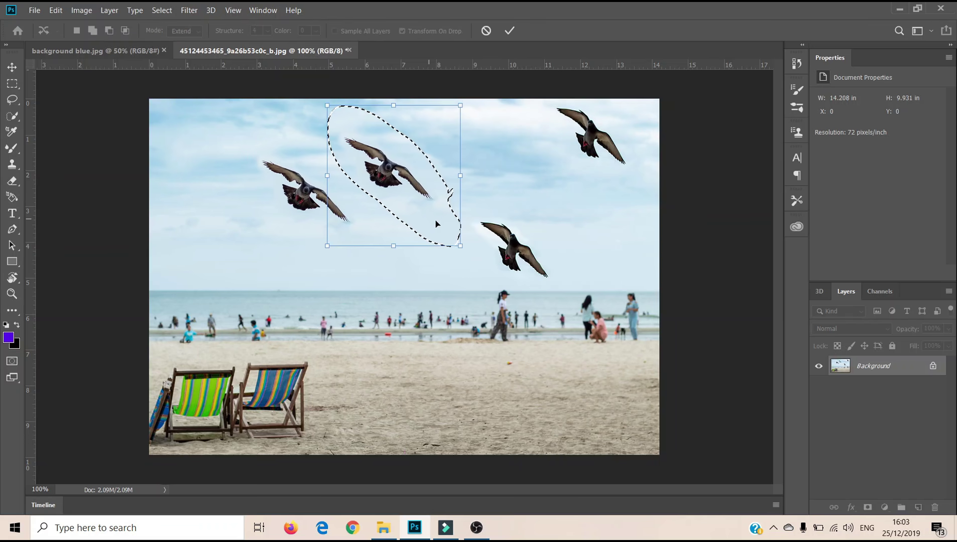
{"action": "left_click_drag", "start_coordinate": [459, 106], "coordinate": [477, 89]}
{"action": "key", "text": "Return"}
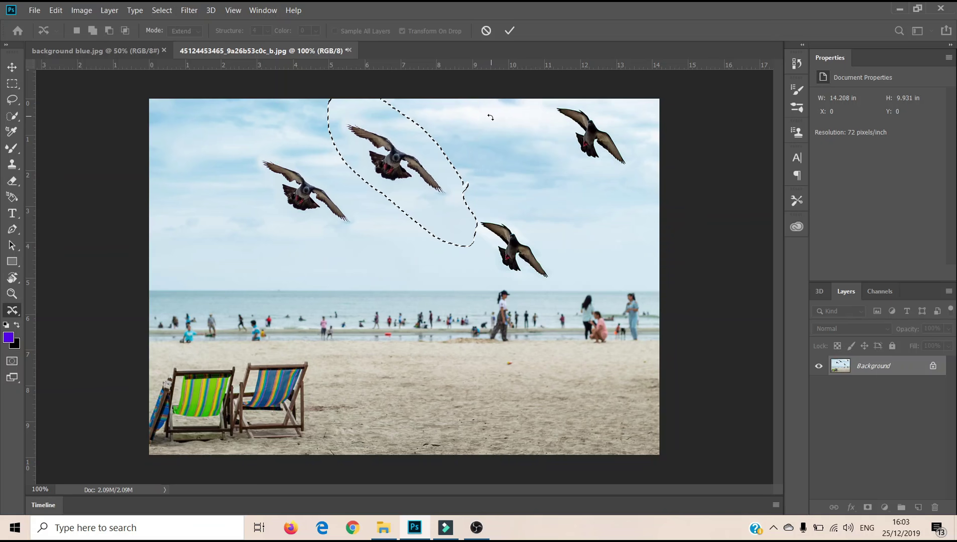
{"action": "key", "text": "ctrl+d"}
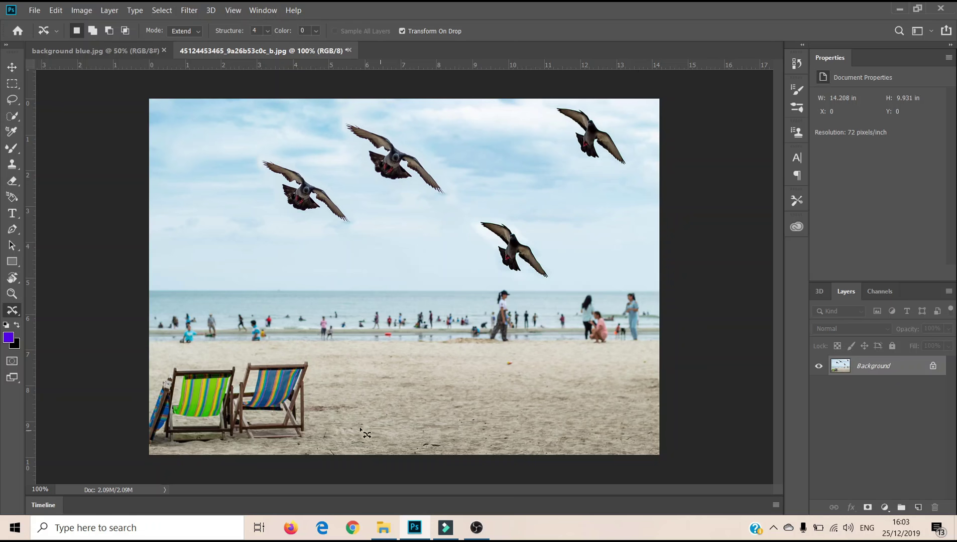
- Outline the blue striped deck chair on the beach with the Lasso tool
{"action": "right_click", "coordinate": [12, 310]}
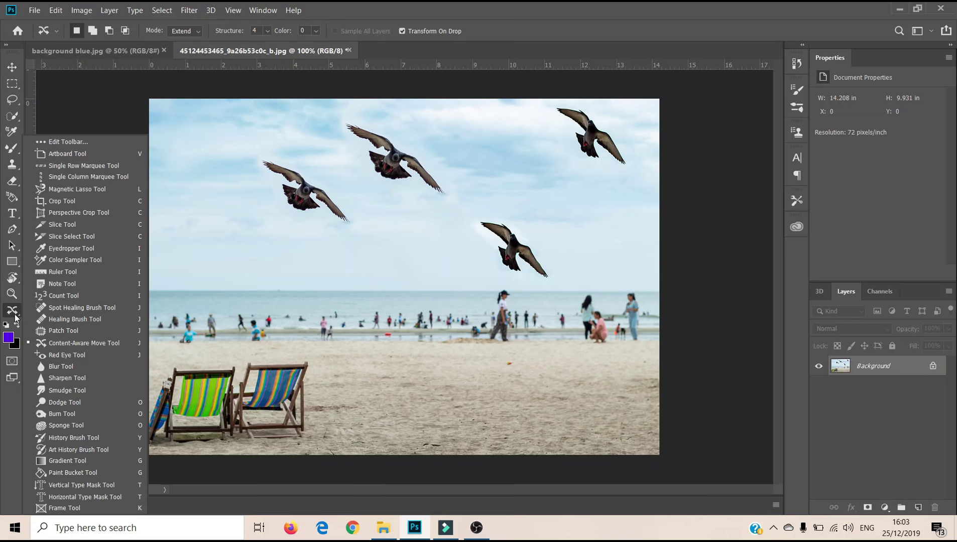
{"action": "left_click", "coordinate": [262, 357]}
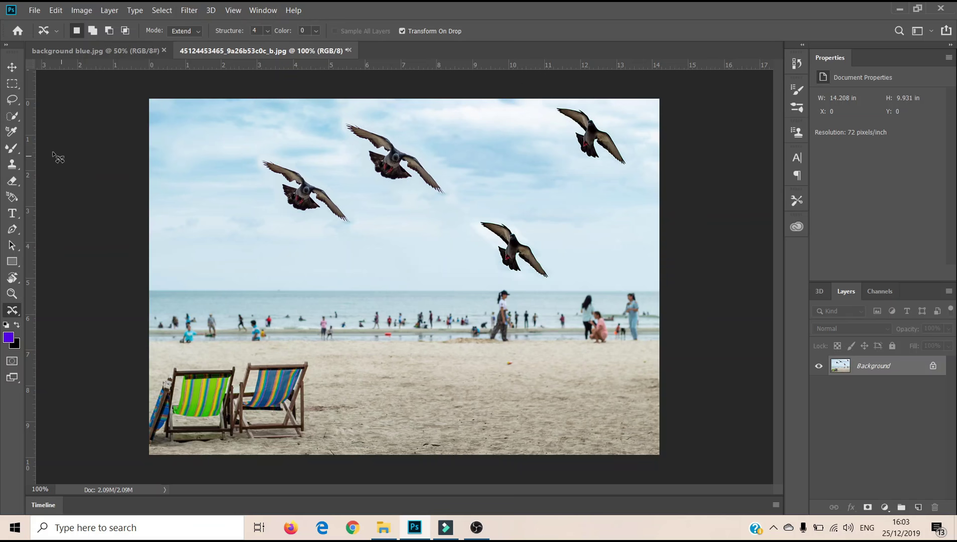
{"action": "left_click", "coordinate": [11, 120]}
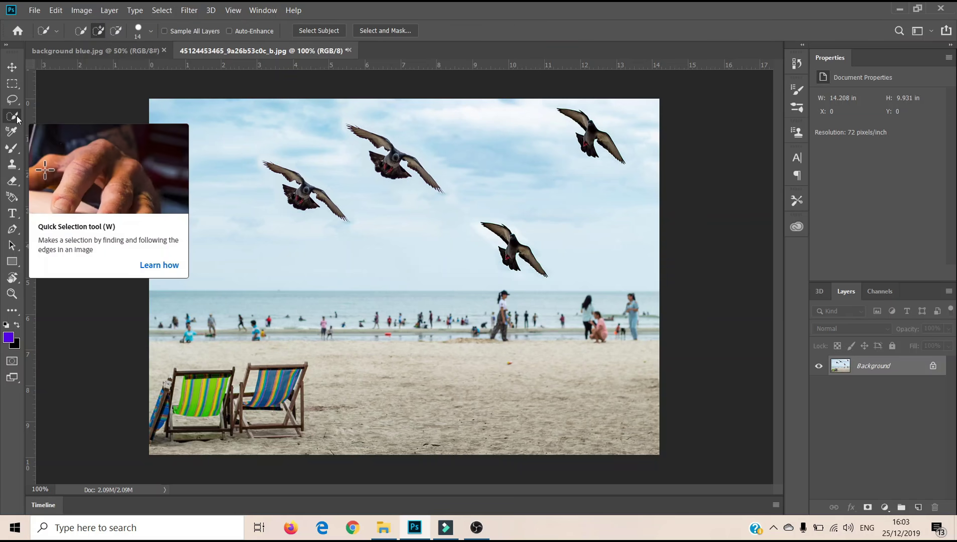
{"action": "left_click", "coordinate": [14, 104]}
{"action": "left_click", "coordinate": [16, 104]}
{"action": "mouse_move", "coordinate": [326, 360]}
{"action": "left_mouse_down"}
{"action": "mouse_move", "coordinate": [251, 350]}
{"action": "mouse_move", "coordinate": [233, 394]}
{"action": "mouse_move", "coordinate": [240, 448]}
{"action": "mouse_move", "coordinate": [285, 457]}
{"action": "mouse_move", "coordinate": [334, 441]}
{"action": "mouse_move", "coordinate": [340, 373]}
{"action": "mouse_move", "coordinate": [326, 352]}
{"action": "left_mouse_up"}
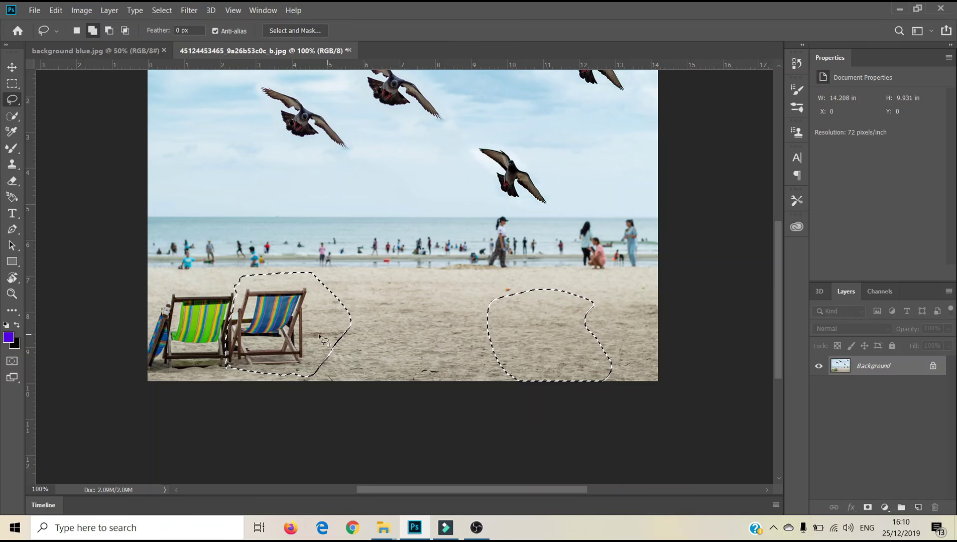
- Duplicate the selected blue deck chair onto the empty sand right of center using Content-Aware Move in Extend mode and apply it
{"action": "left_click", "coordinate": [11, 312]}
{"action": "right_click", "coordinate": [11, 313]}
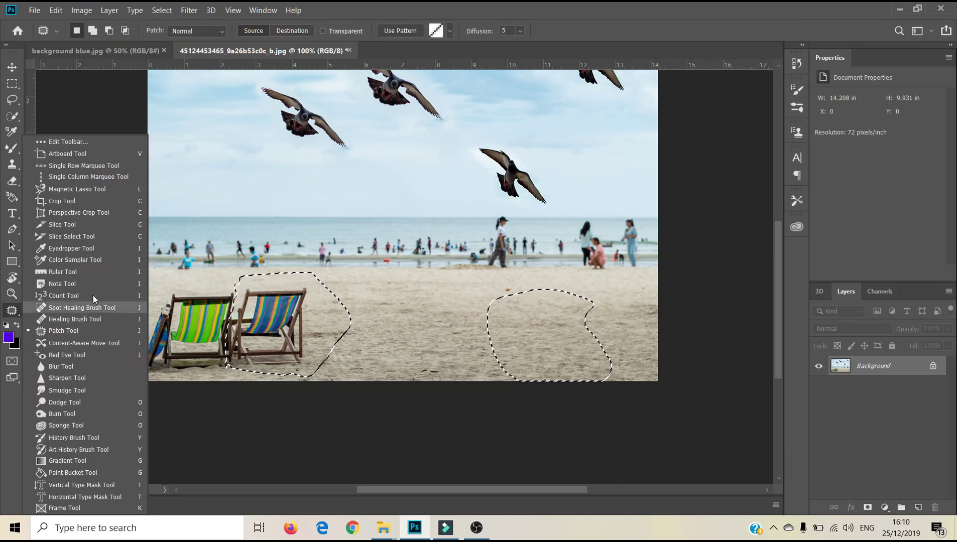
{"action": "left_click", "coordinate": [66, 343]}
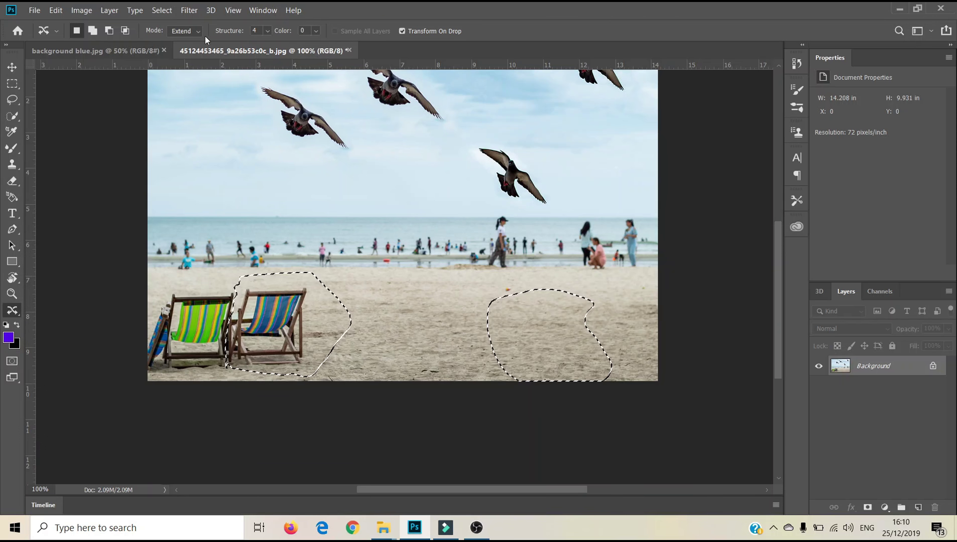
{"action": "left_click", "coordinate": [190, 32]}
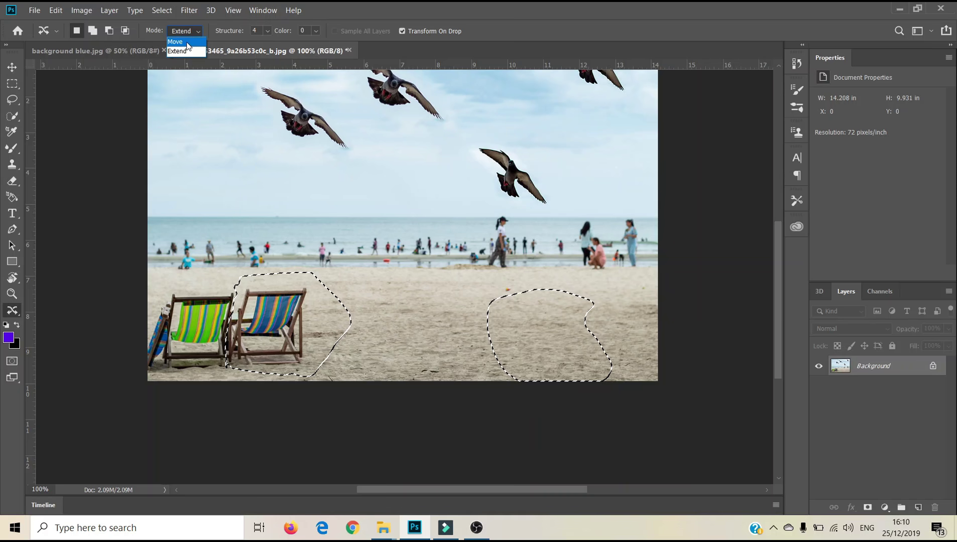
{"action": "left_click", "coordinate": [196, 54]}
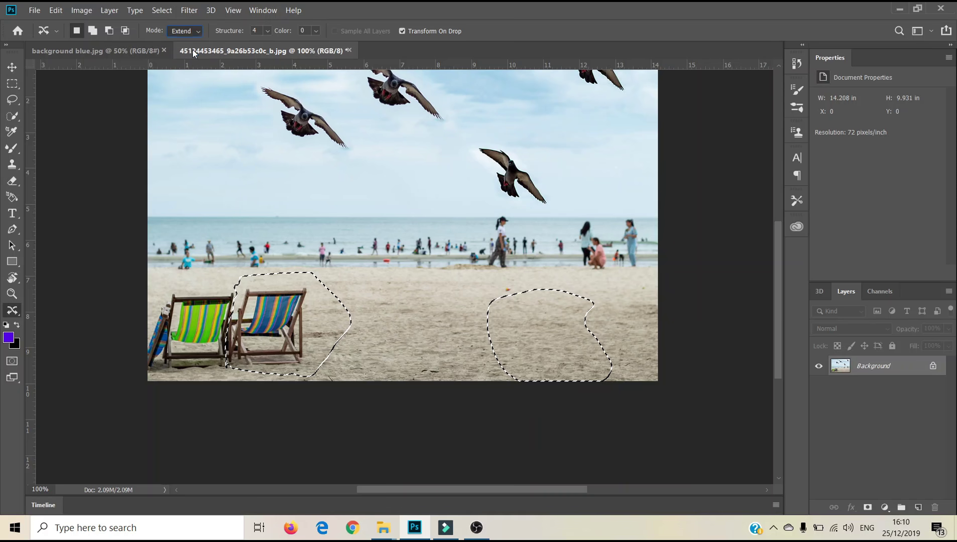
{"action": "left_click_drag", "start_coordinate": [273, 332], "coordinate": [496, 335]}
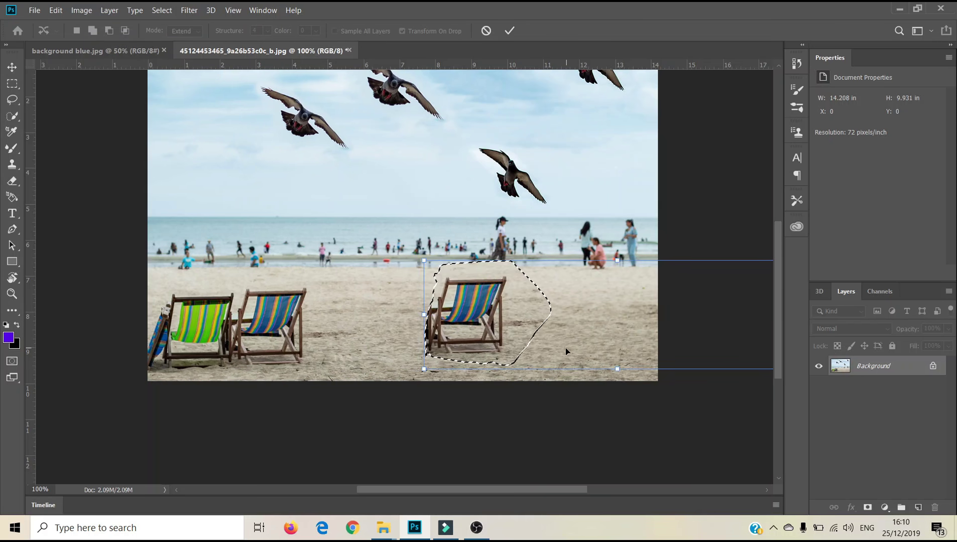
{"action": "key", "text": "Return"}
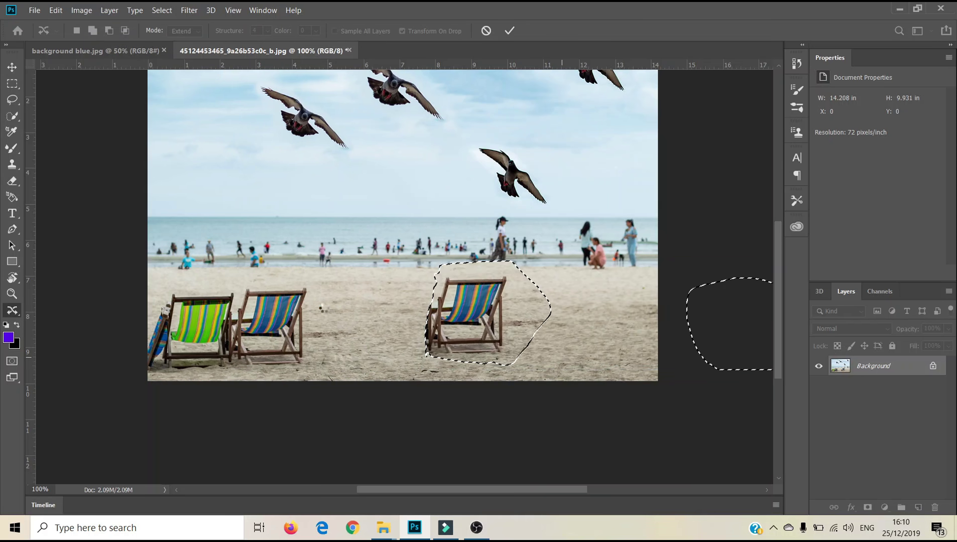
- Duplicate the copied blue deck chair again, farther right along the beach, with Content-Aware Move in Extend mode
{"action": "key", "text": "l"}
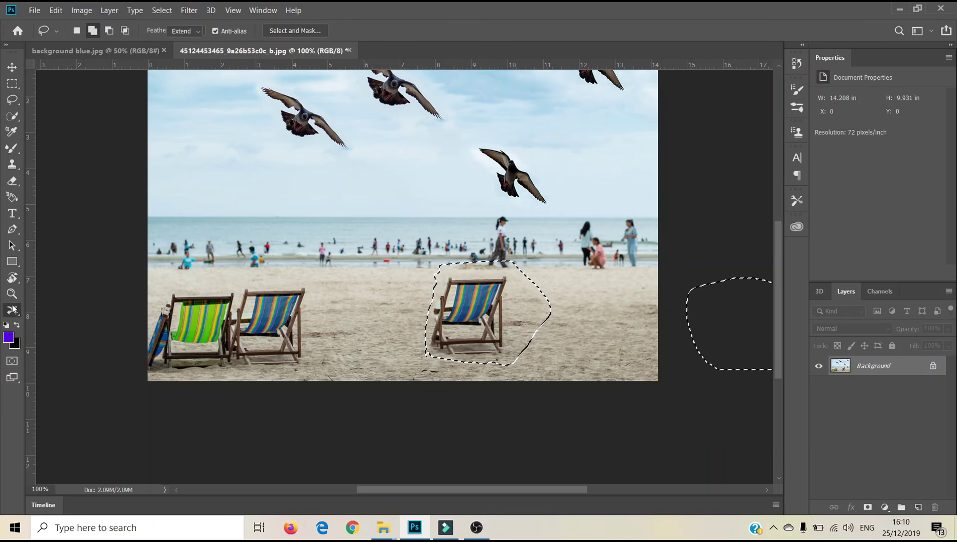
{"action": "key", "text": "j"}
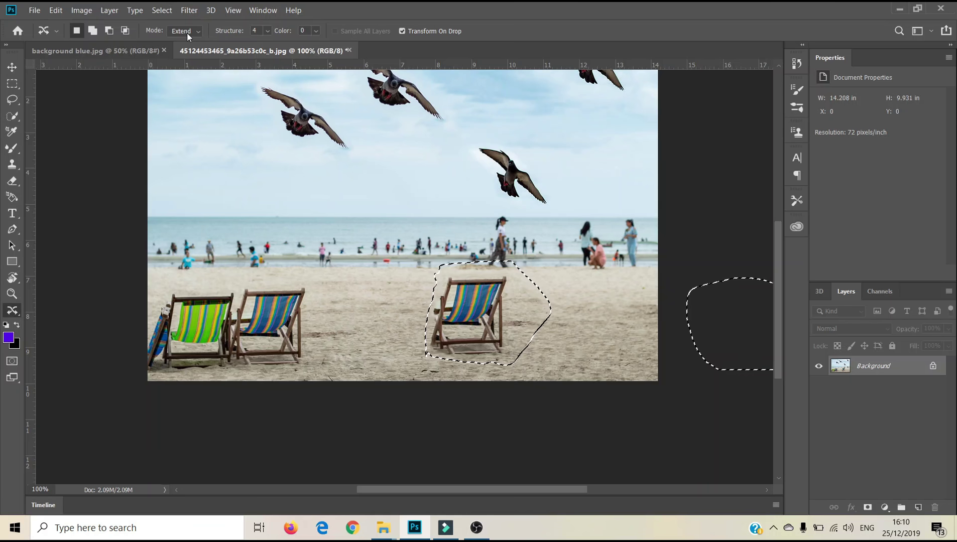
{"action": "left_click_drag", "start_coordinate": [465, 329], "coordinate": [559, 324]}
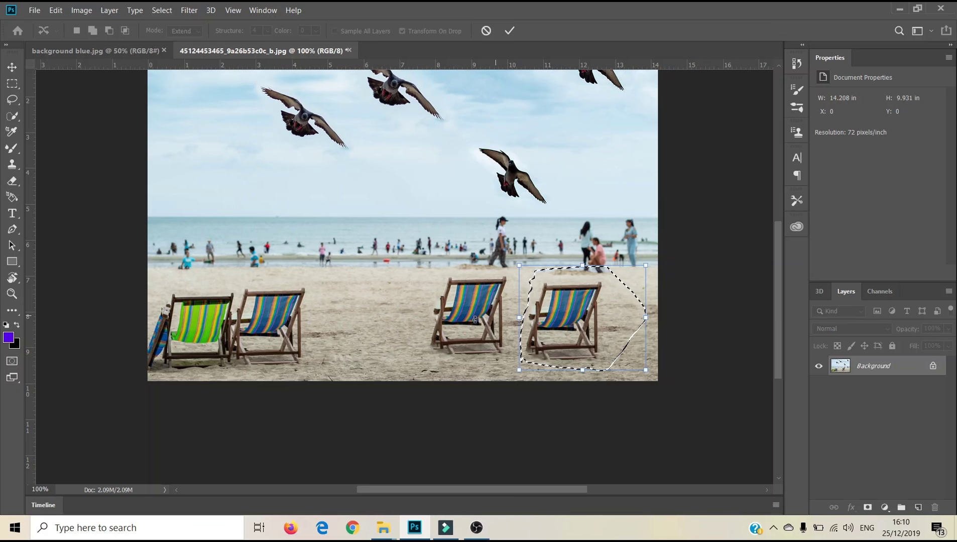
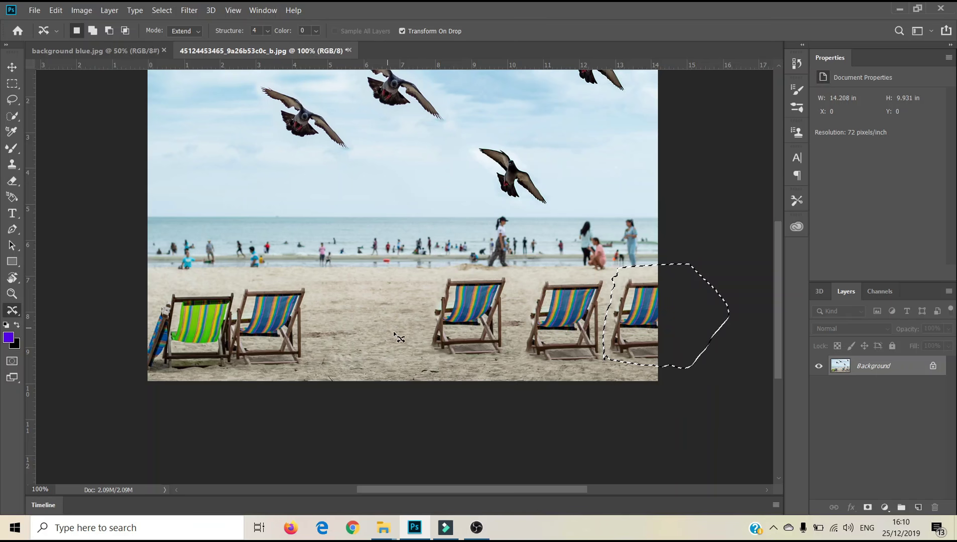
- Add a Lasso outline around the first copied blue deck chair, right of the beach's center
{"action": "key", "text": "l"}
{"action": "mouse_move", "coordinate": [398, 349]}
{"action": "left_mouse_down"}
{"action": "mouse_move", "coordinate": [473, 254]}
{"action": "mouse_move", "coordinate": [494, 258]}
{"action": "mouse_move", "coordinate": [524, 289]}
{"action": "left_mouse_up"}
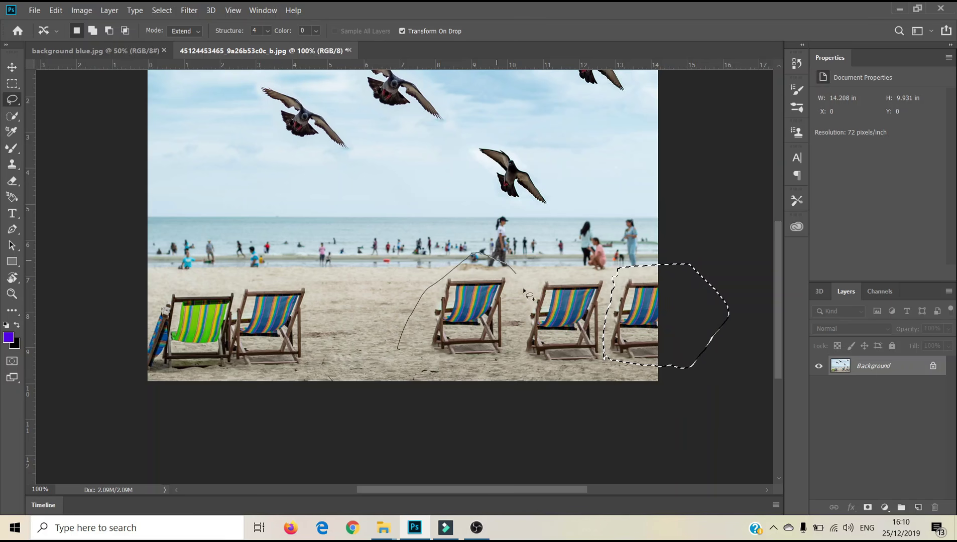
{"action": "mouse_move", "coordinate": [504, 369]}
{"action": "left_mouse_down"}
{"action": "mouse_move", "coordinate": [423, 371]}
{"action": "mouse_move", "coordinate": [399, 352]}
{"action": "left_mouse_up"}
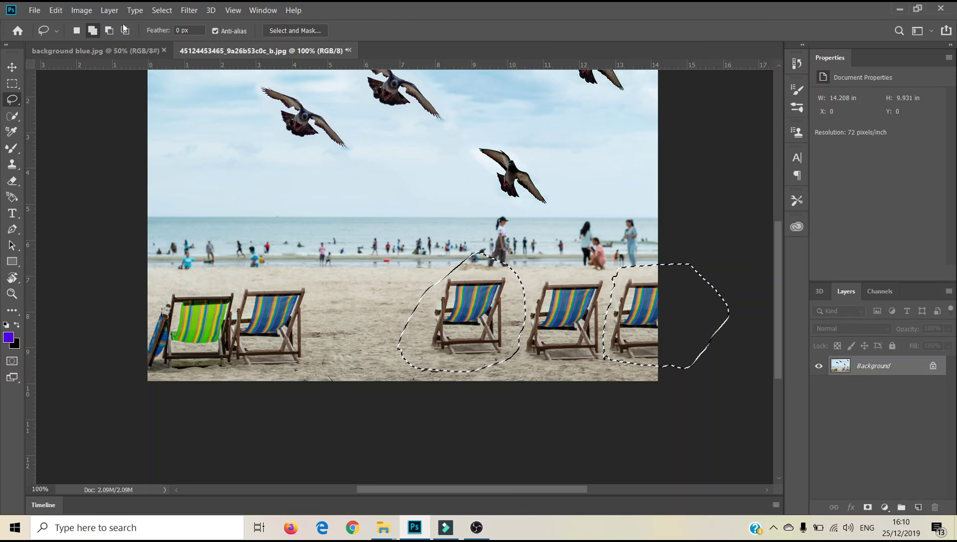
- Move the selected blue deck chairs left along the beach with Content-Aware Move in Move mode, apply it and deselect
{"action": "key", "text": "j"}
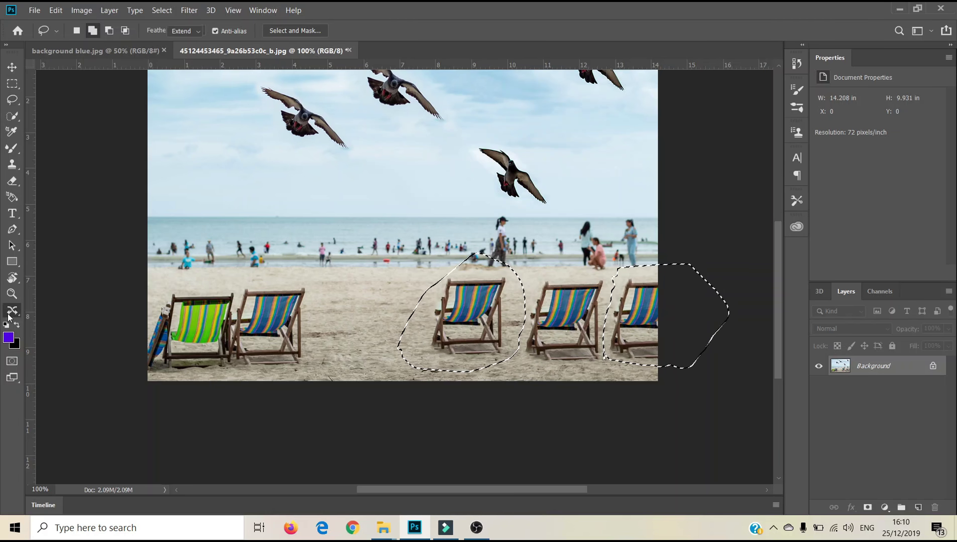
{"action": "left_click", "coordinate": [187, 30]}
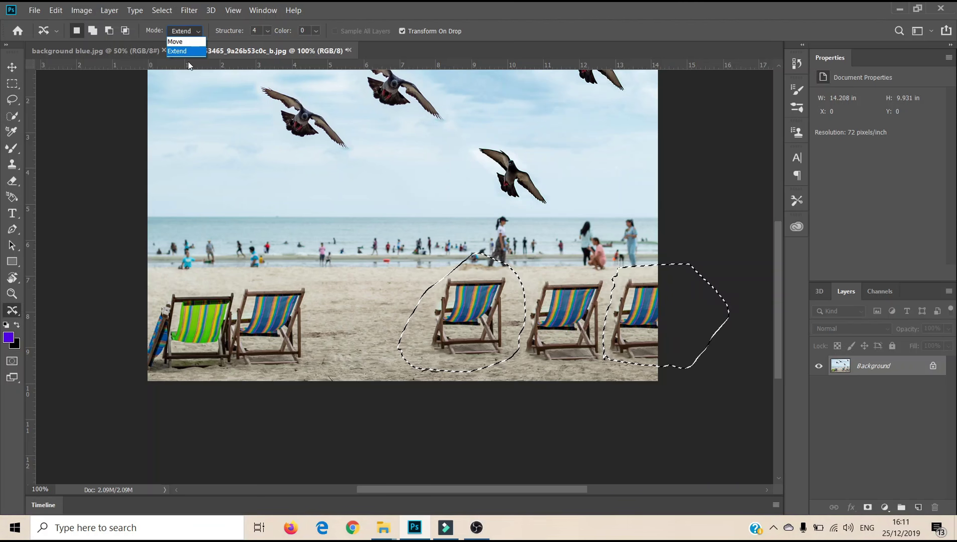
{"action": "left_click", "coordinate": [175, 42]}
{"action": "mouse_move", "coordinate": [502, 299]}
{"action": "left_mouse_down"}
{"action": "mouse_move", "coordinate": [483, 327]}
{"action": "mouse_move", "coordinate": [490, 356]}
{"action": "mouse_move", "coordinate": [406, 337]}
{"action": "mouse_move", "coordinate": [390, 301]}
{"action": "left_mouse_up"}
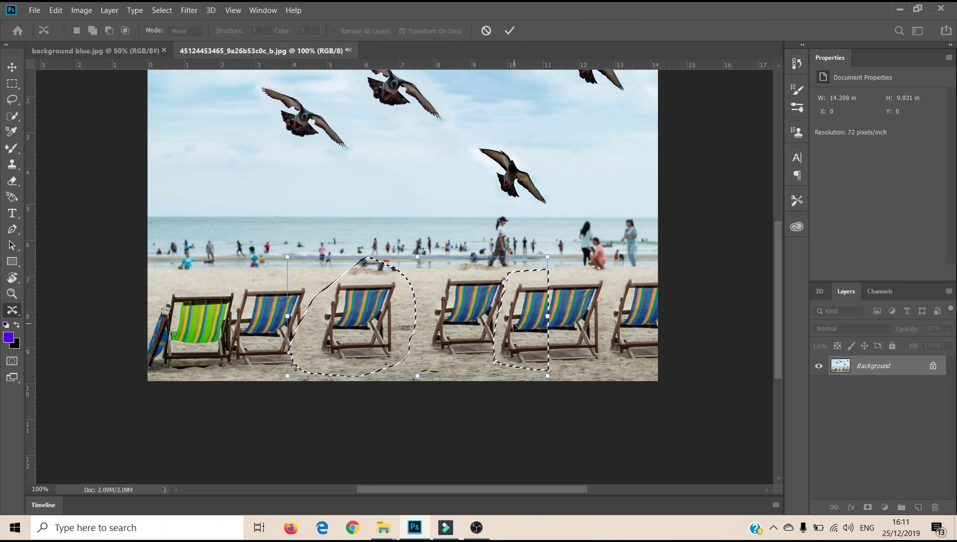
{"action": "key", "text": "Return"}
{"action": "key", "text": "ctrl+d"}
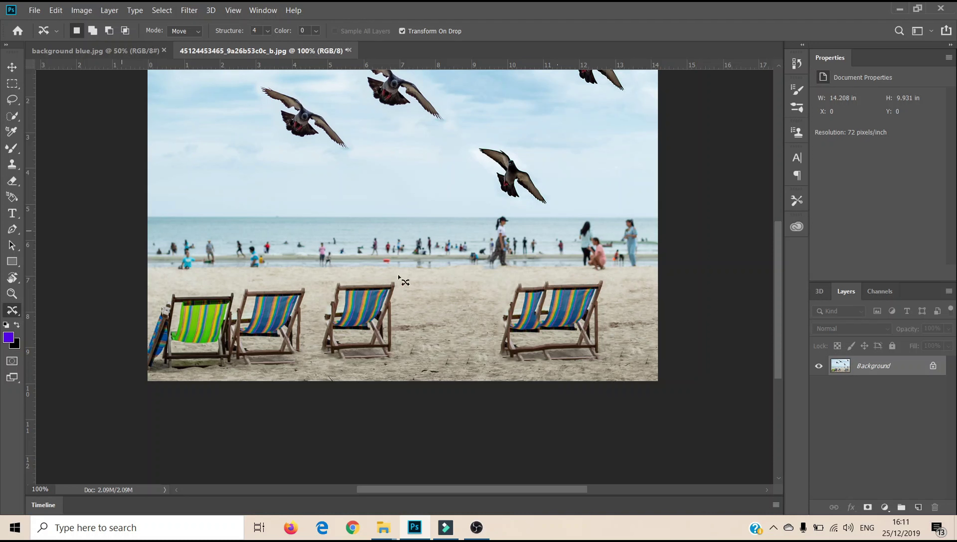
- Try to clone the intact blue deck chair over the overlapping chairs with the Clone Stamp tool, and undo the strokes
{"action": "left_click_drag", "start_coordinate": [12, 164], "coordinate": [54, 167]}
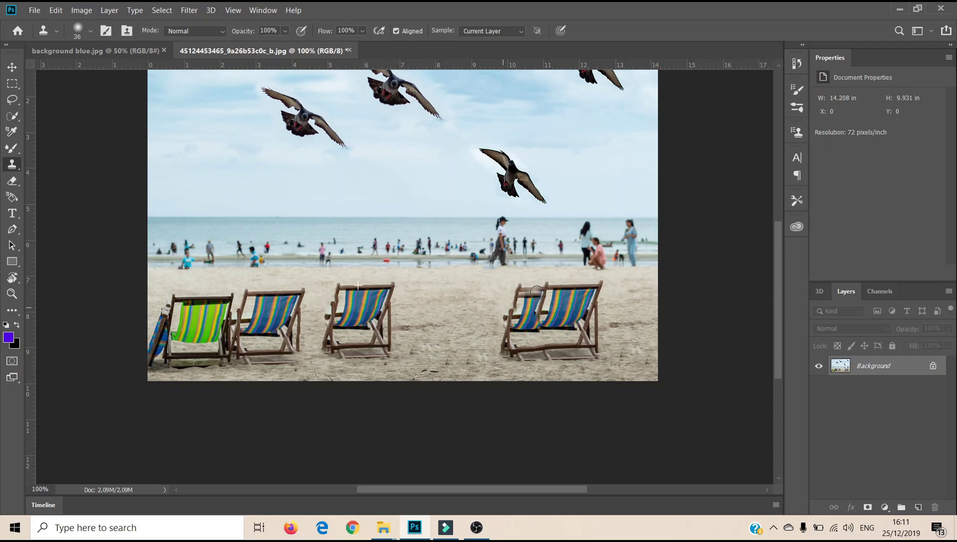
{"action": "mouse_move", "coordinate": [502, 327]}
{"action": "left_mouse_down"}
{"action": "mouse_move", "coordinate": [493, 376]}
{"action": "mouse_move", "coordinate": [566, 320]}
{"action": "mouse_move", "coordinate": [554, 289]}
{"action": "mouse_move", "coordinate": [522, 305]}
{"action": "mouse_move", "coordinate": [521, 291]}
{"action": "mouse_move", "coordinate": [568, 282]}
{"action": "mouse_move", "coordinate": [590, 319]}
{"action": "mouse_move", "coordinate": [579, 334]}
{"action": "mouse_move", "coordinate": [596, 354]}
{"action": "left_mouse_up"}
{"action": "key", "text": "ctrl+alt+z"}
{"action": "key", "text": "ctrl+alt+z"}
{"action": "key", "text": "ctrl+alt+z"}
{"action": "key", "text": "ctrl+alt+z"}
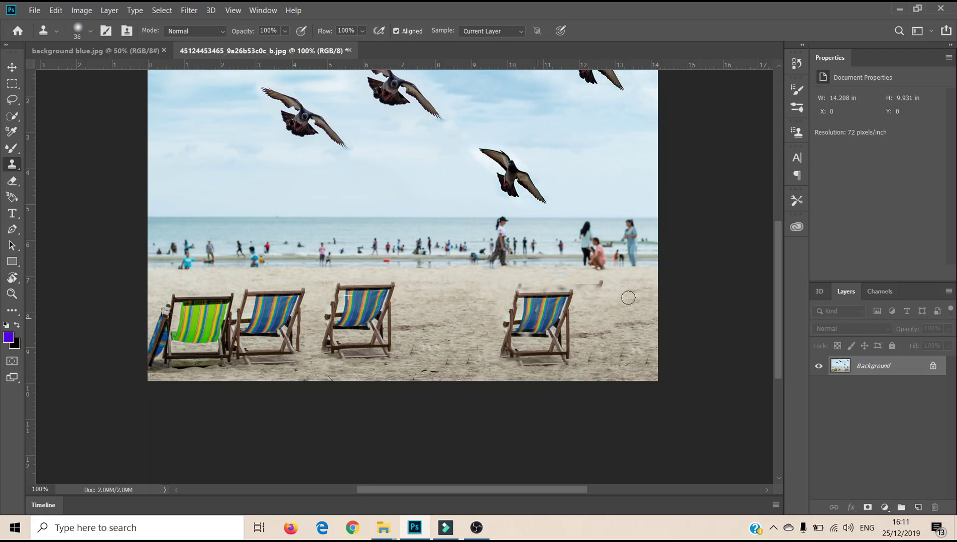
{"action": "left_click_drag", "start_coordinate": [490, 364], "coordinate": [561, 351]}
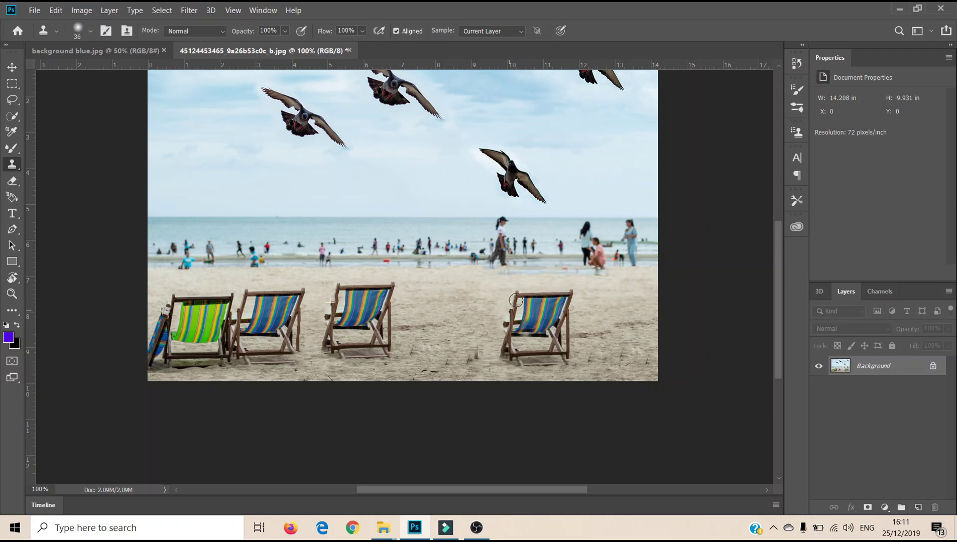
{"action": "key", "text": "ctrl+shift+z"}
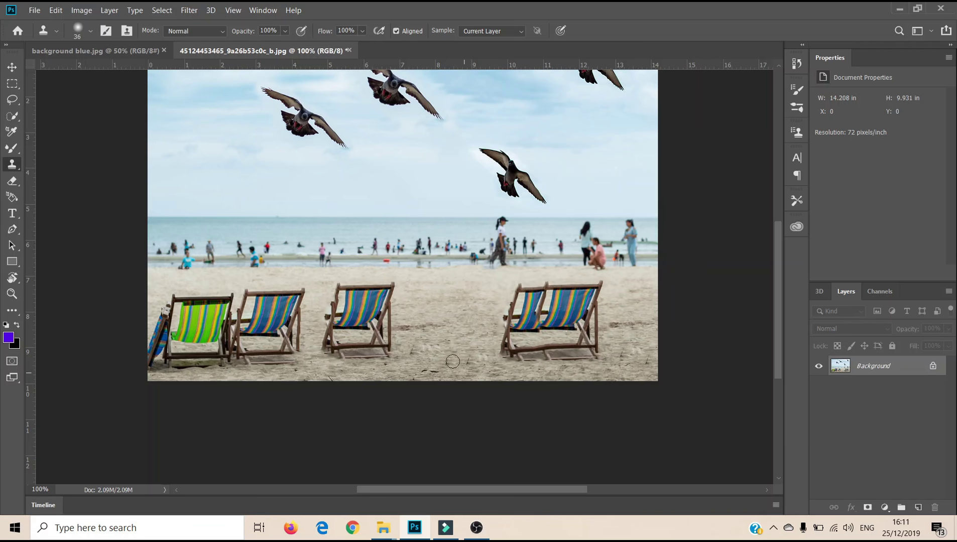
- Outline the overlapping deck chairs with the Patch tool, replace them from the area around the single blue chair, and deselect
{"action": "left_click", "coordinate": [15, 310]}
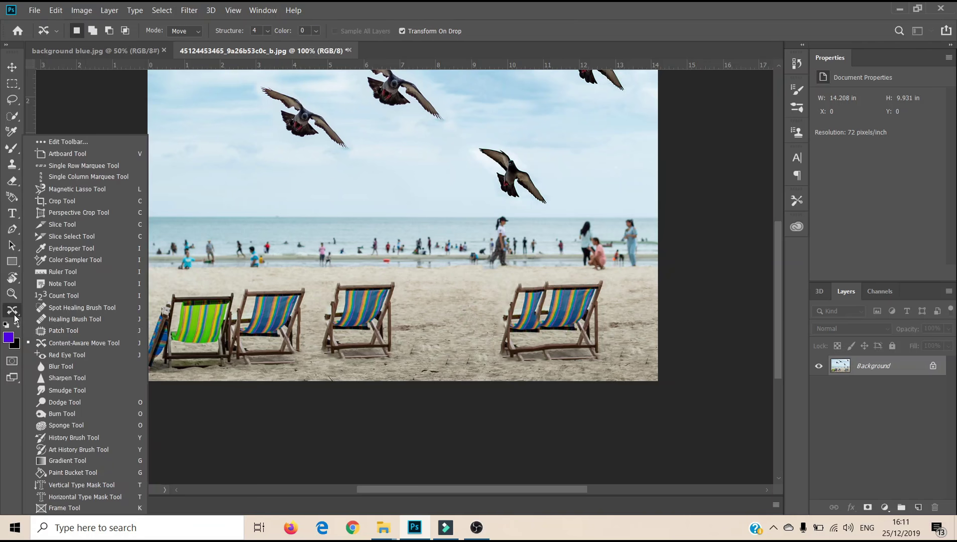
{"action": "left_click", "coordinate": [63, 331]}
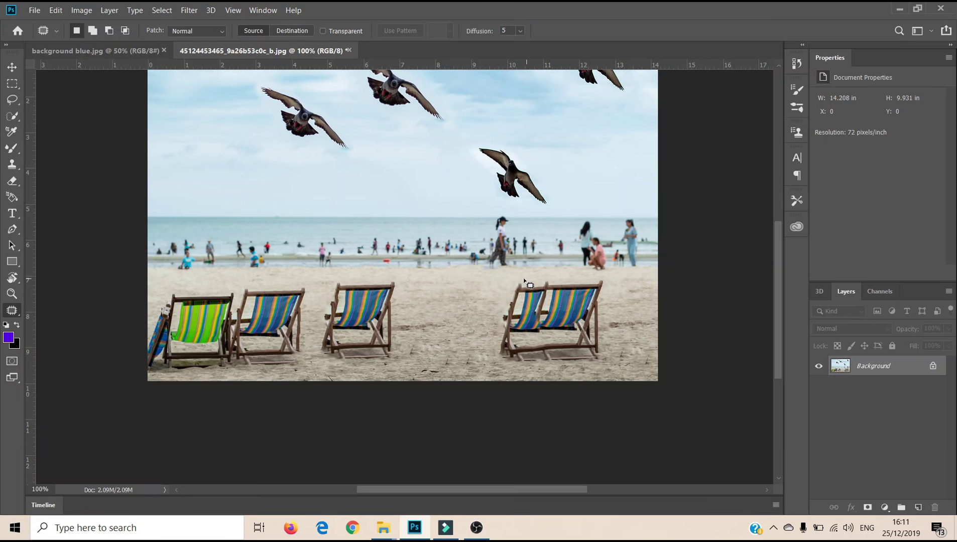
{"action": "mouse_move", "coordinate": [486, 276]}
{"action": "left_mouse_down"}
{"action": "mouse_move", "coordinate": [574, 270]}
{"action": "mouse_move", "coordinate": [646, 289]}
{"action": "mouse_move", "coordinate": [635, 343]}
{"action": "mouse_move", "coordinate": [605, 374]}
{"action": "mouse_move", "coordinate": [532, 378]}
{"action": "mouse_move", "coordinate": [488, 356]}
{"action": "mouse_move", "coordinate": [485, 278]}
{"action": "left_mouse_up"}
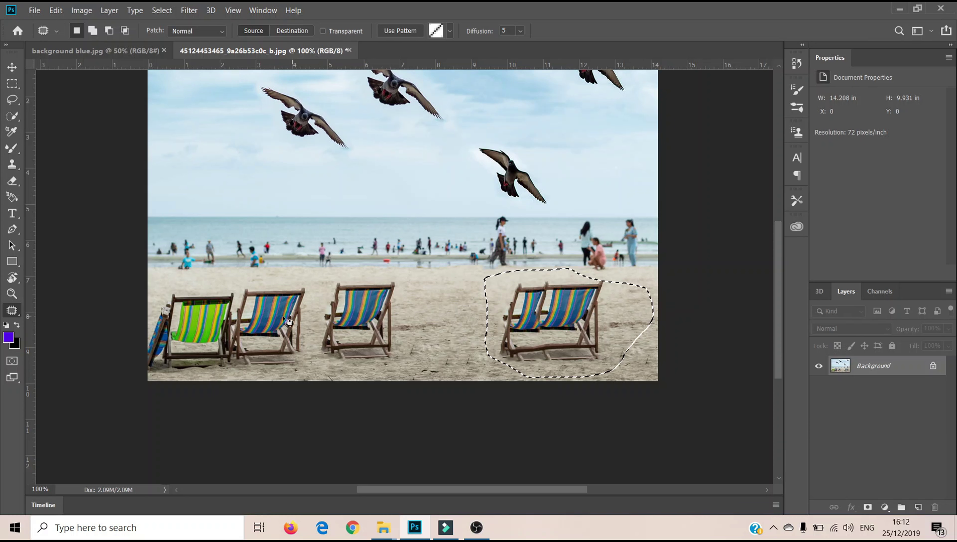
{"action": "mouse_move", "coordinate": [323, 307]}
{"action": "left_mouse_down"}
{"action": "mouse_move", "coordinate": [357, 319]}
{"action": "mouse_move", "coordinate": [395, 302]}
{"action": "mouse_move", "coordinate": [324, 309]}
{"action": "left_mouse_up"}
{"action": "mouse_move", "coordinate": [490, 277]}
{"action": "left_mouse_down"}
{"action": "mouse_move", "coordinate": [630, 266]}
{"action": "mouse_move", "coordinate": [637, 281]}
{"action": "mouse_move", "coordinate": [621, 366]}
{"action": "mouse_move", "coordinate": [503, 370]}
{"action": "mouse_move", "coordinate": [480, 354]}
{"action": "mouse_move", "coordinate": [490, 277]}
{"action": "left_mouse_up"}
{"action": "left_click", "coordinate": [344, 317]}
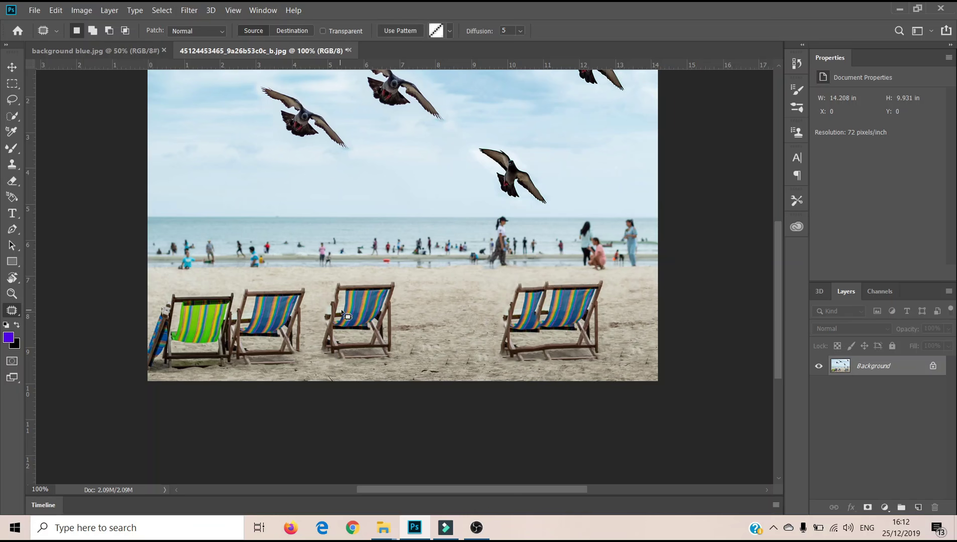
{"action": "mouse_move", "coordinate": [480, 321]}
{"action": "left_mouse_down"}
{"action": "mouse_move", "coordinate": [616, 286]}
{"action": "mouse_move", "coordinate": [638, 310]}
{"action": "mouse_move", "coordinate": [590, 375]}
{"action": "mouse_move", "coordinate": [514, 381]}
{"action": "mouse_move", "coordinate": [481, 327]}
{"action": "left_mouse_up"}
{"action": "left_click_drag", "start_coordinate": [552, 329], "coordinate": [418, 325]}
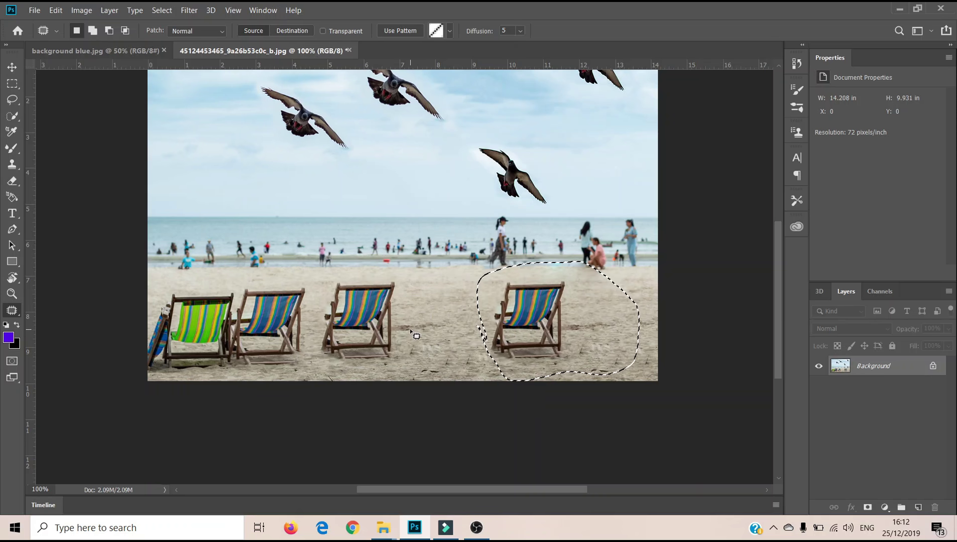
{"action": "key", "text": "ctrl+d"}
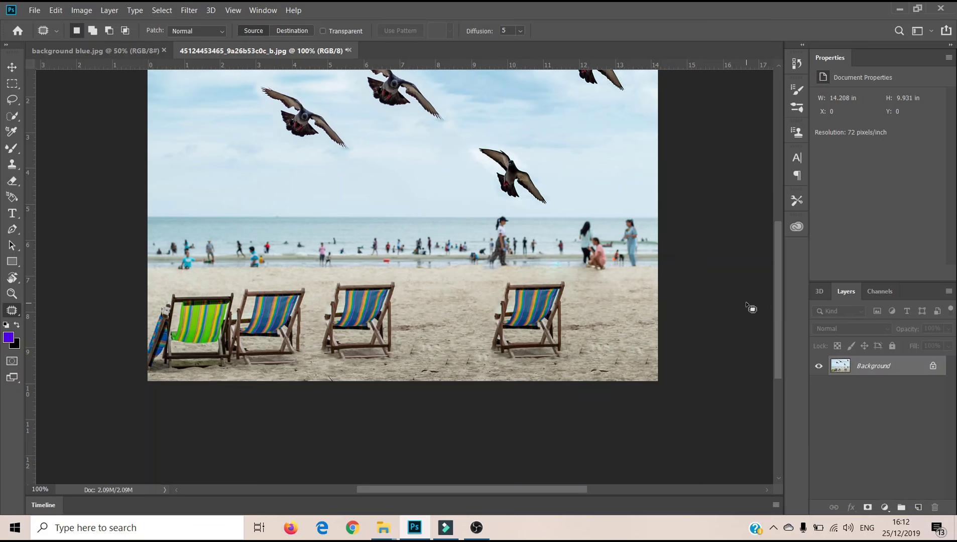
{"action": "scroll", "coordinate": [583, 336], "scroll_direction": "up", "scroll_amount": 2}
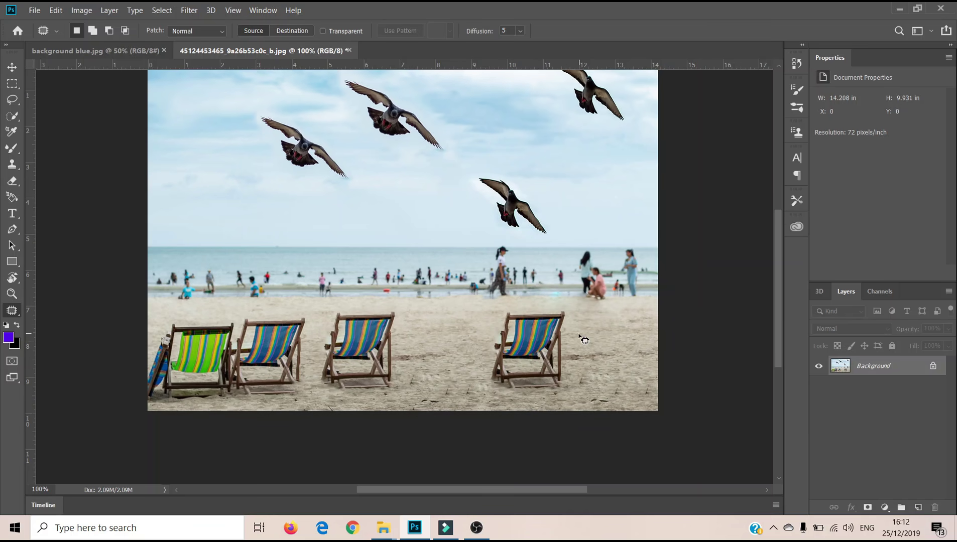
{"action": "scroll", "coordinate": [613, 374], "scroll_direction": "up", "scroll_amount": 1}
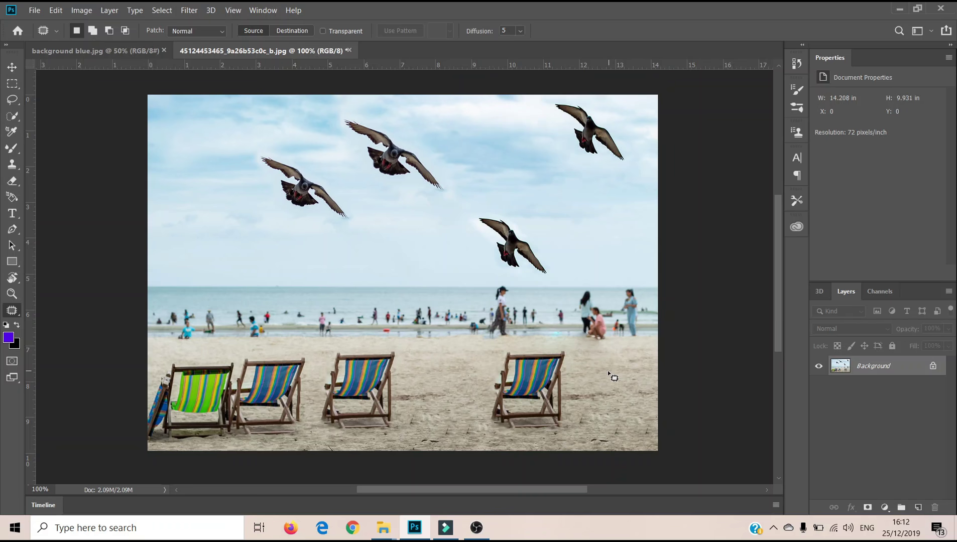